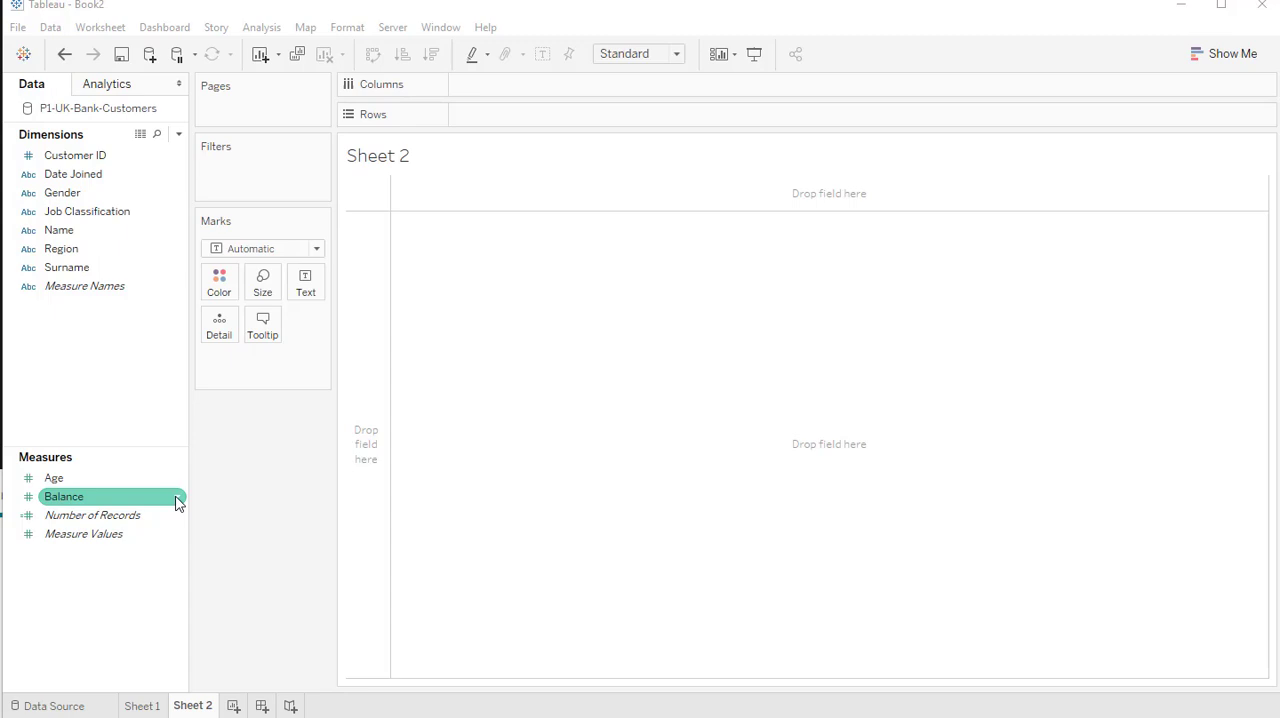
Create bins from the Balance measure with a bin size of 5000
right_click(120, 499)
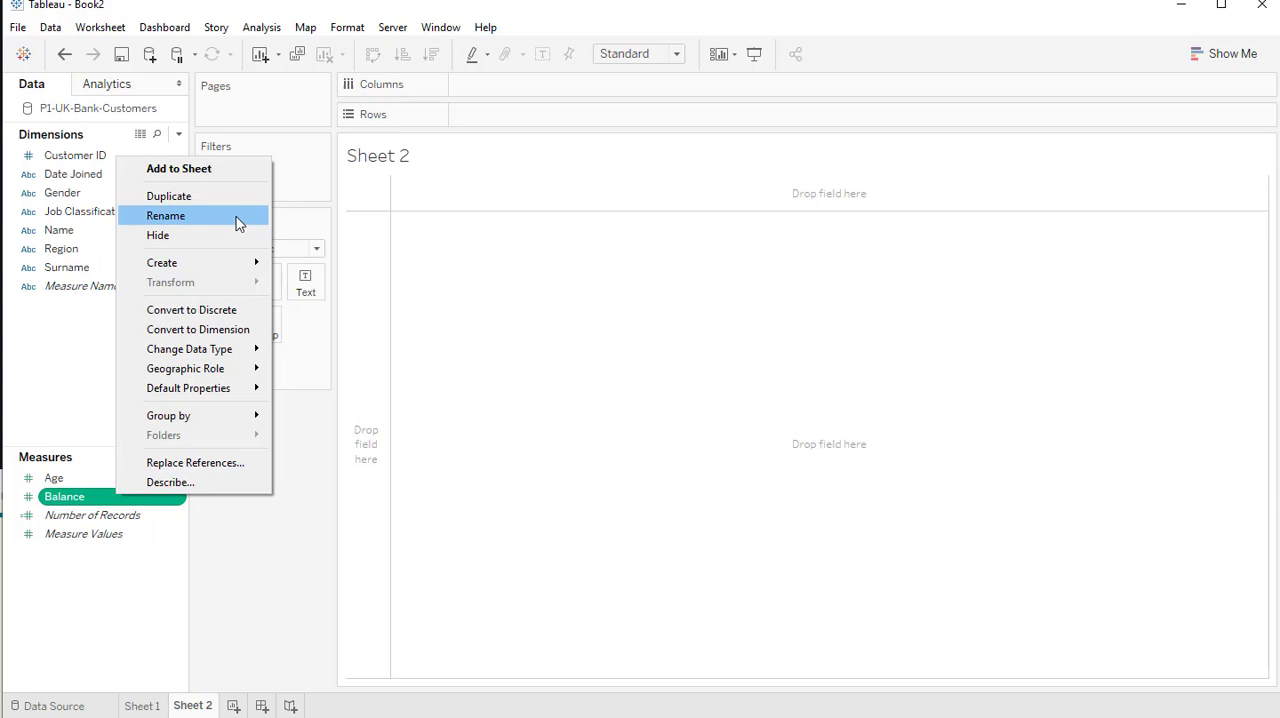
mouse_move(249, 262)
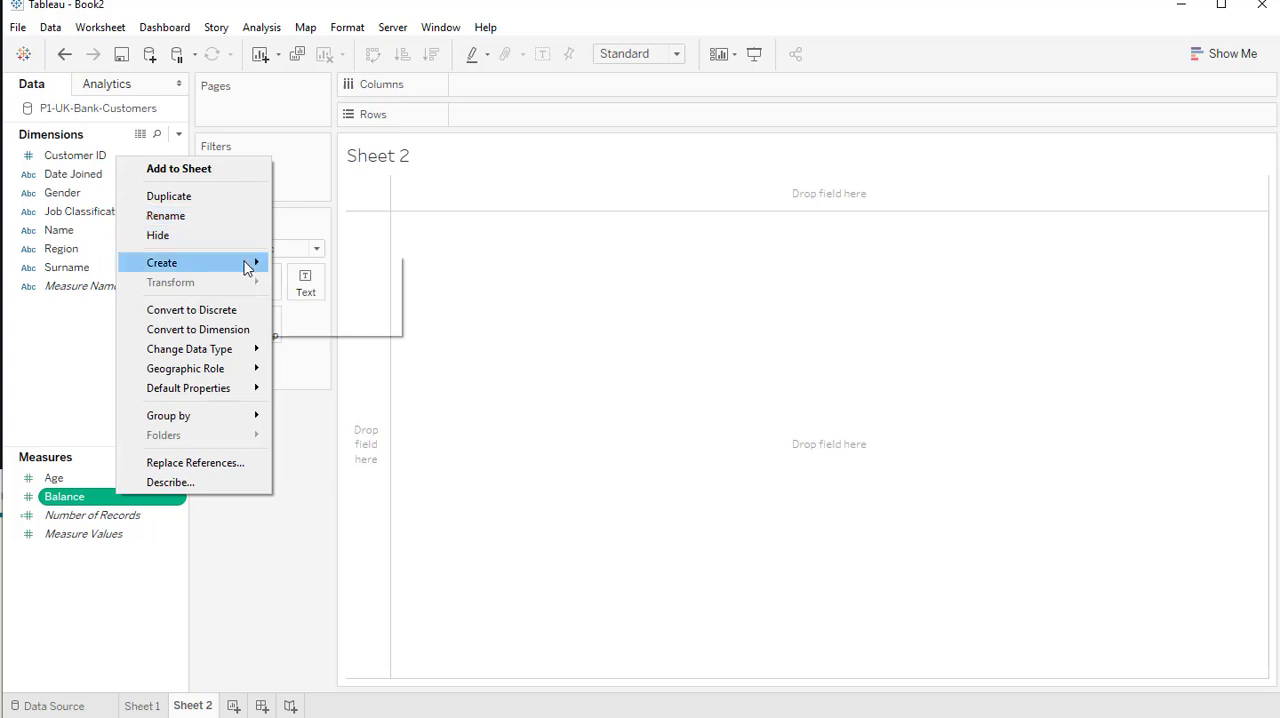
left_click(336, 300)
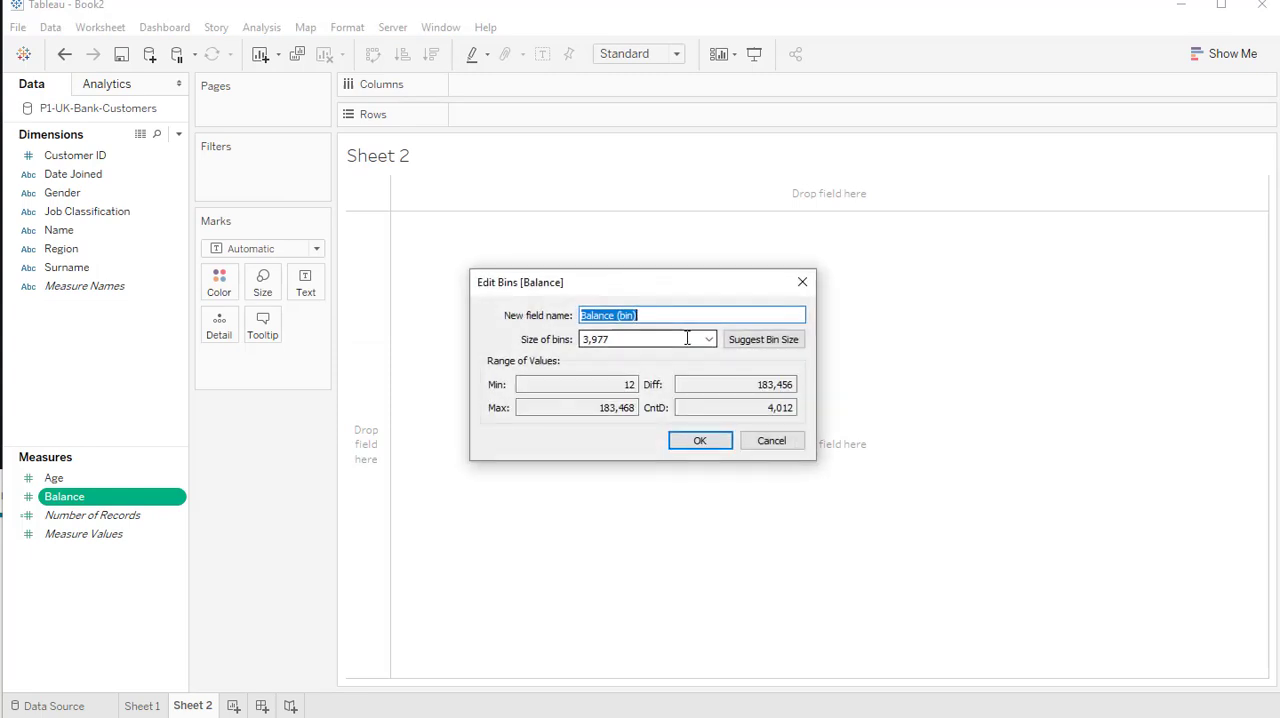
key("Tab")
type("5")
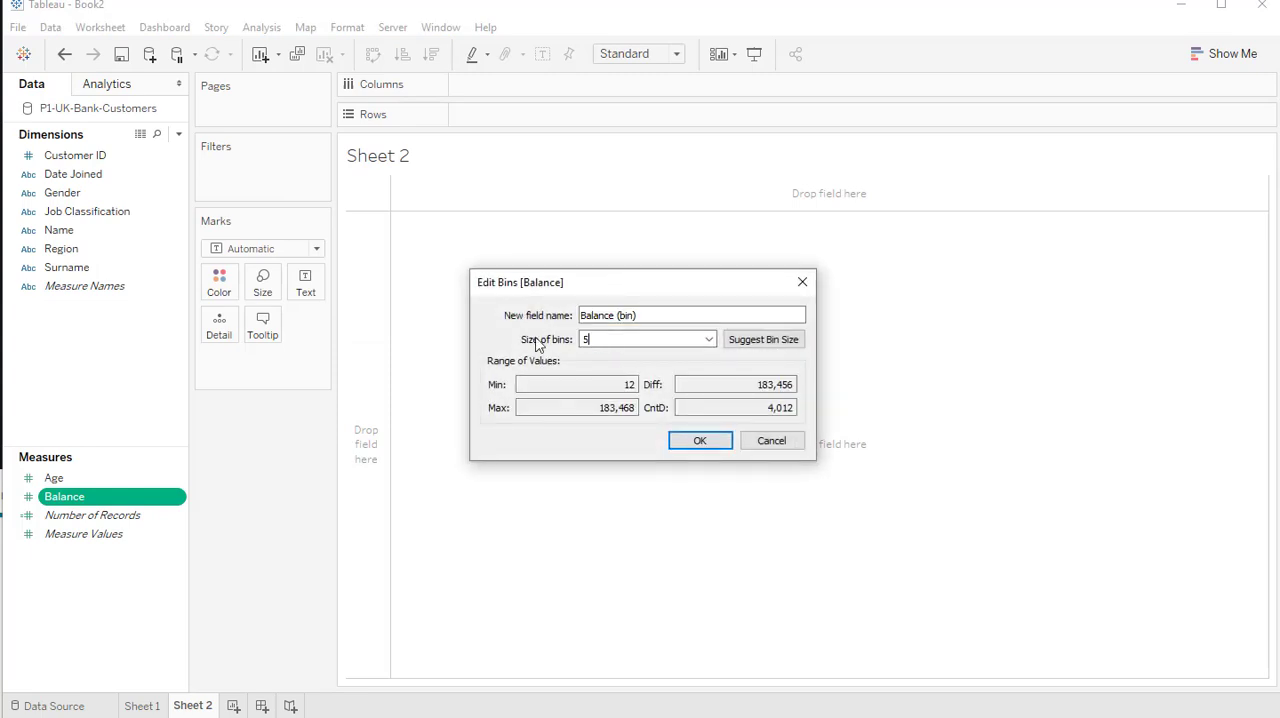
left_click(677, 443)
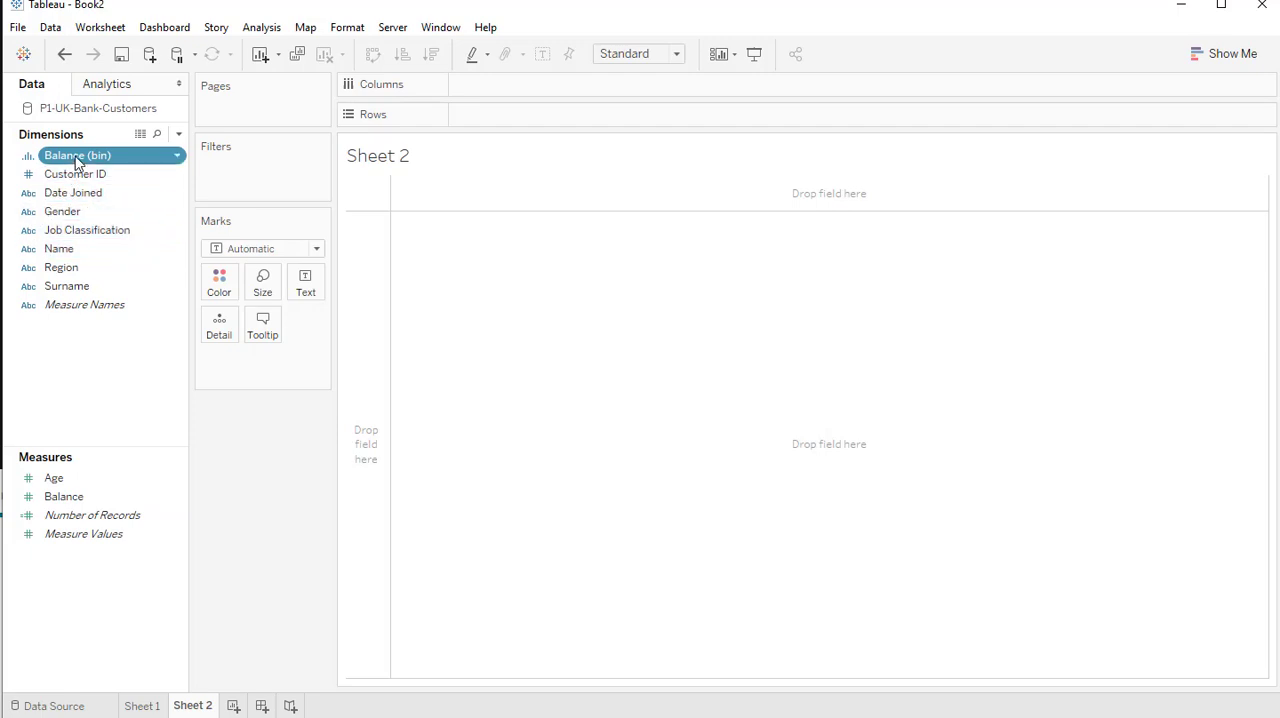
Build a histogram with Balance (bin) on Columns and Number of Records on Rows
left_click_drag(78, 163, 555, 102)
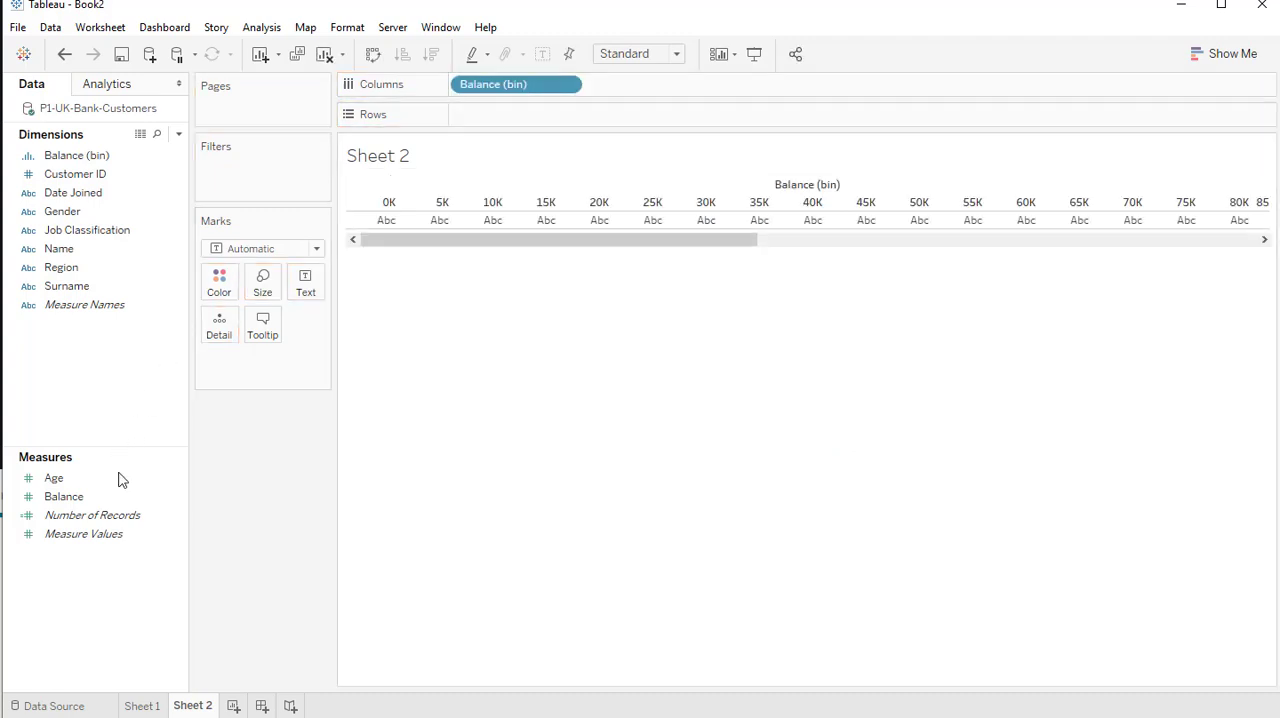
left_click(109, 539)
mouse_move(92, 515)
left_mouse_down()
mouse_move(595, 214)
mouse_move(597, 120)
left_mouse_up()
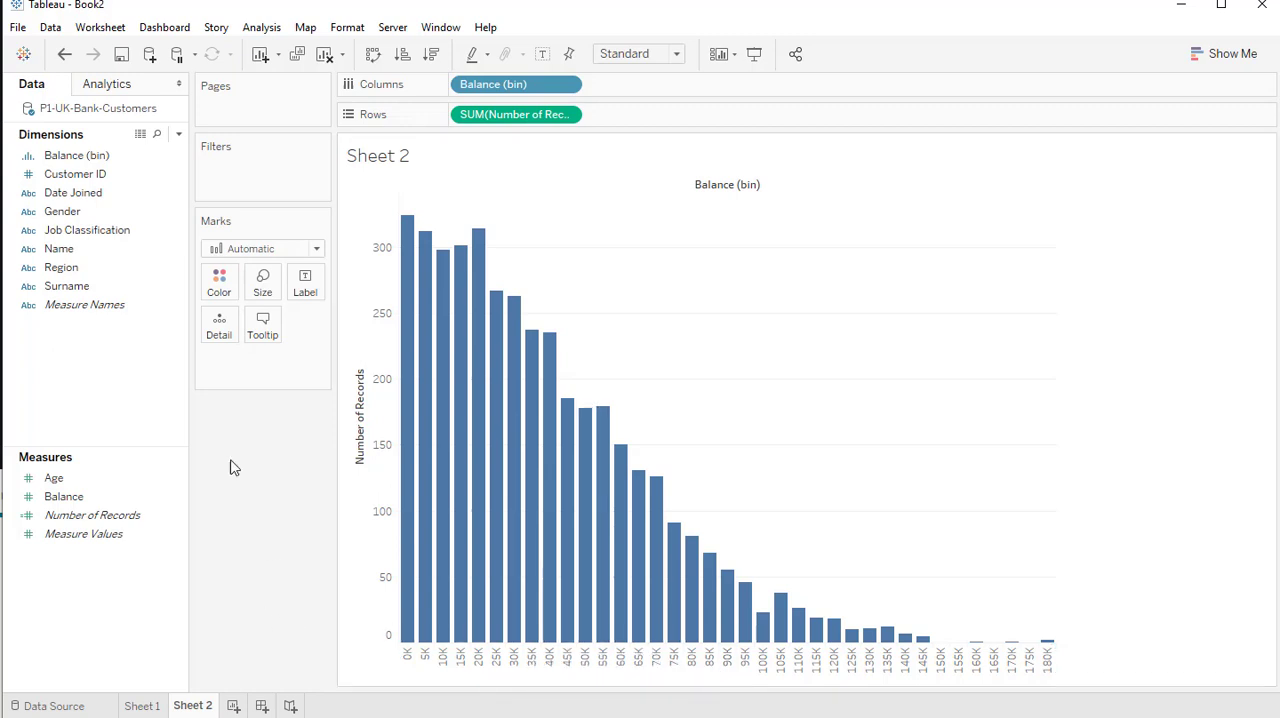
Edit the Balance (bin) field to set its bin size to 10000
left_click(87, 158)
right_click(88, 163)
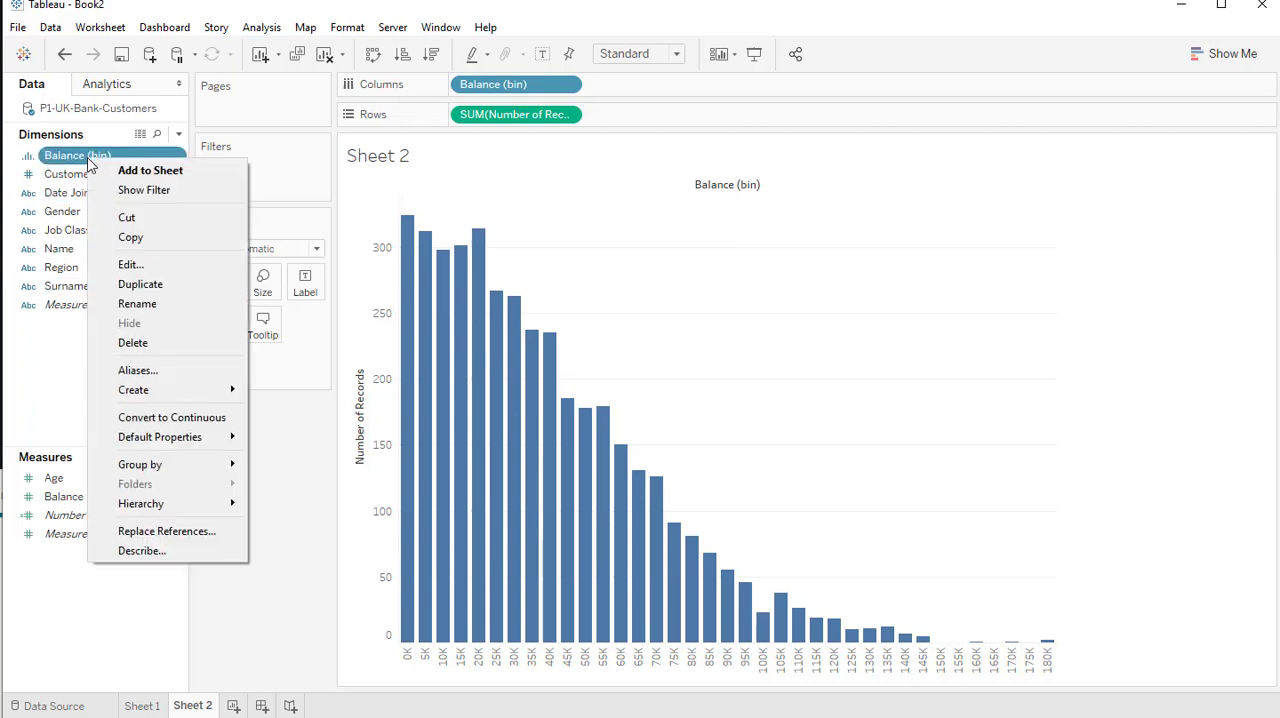
left_click(170, 265)
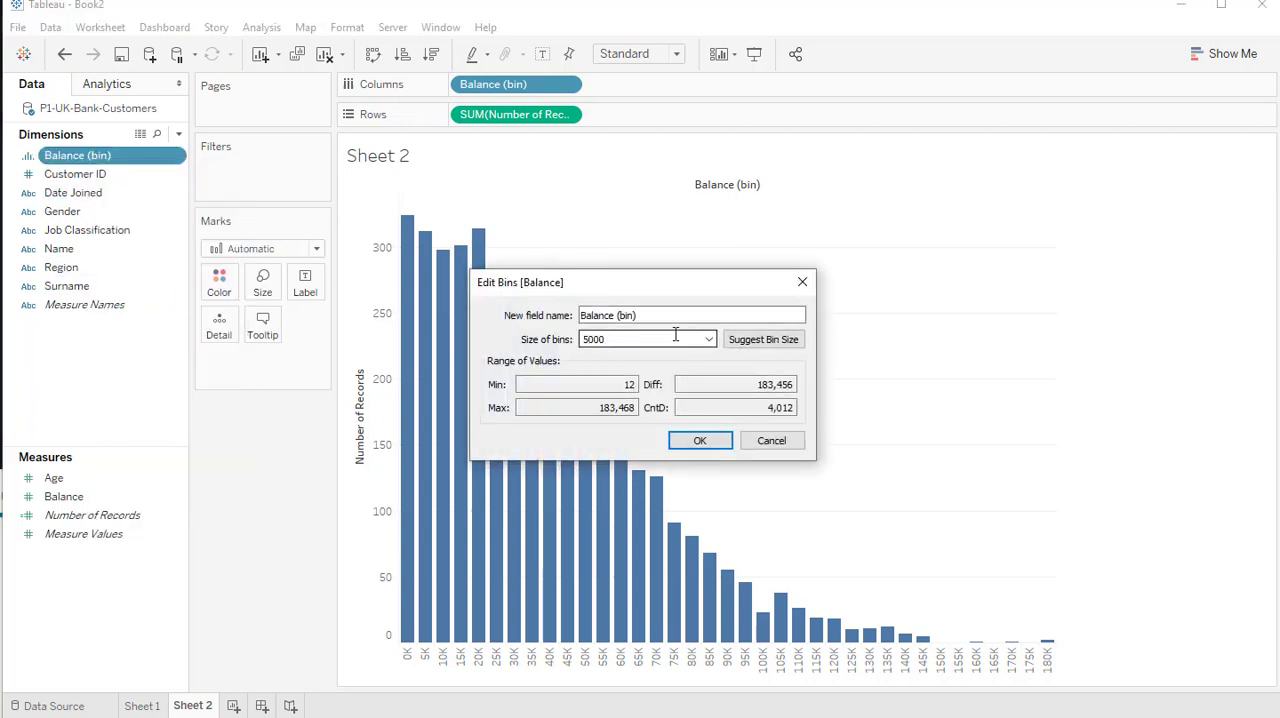
left_click_drag(591, 340, 577, 343)
type("10")
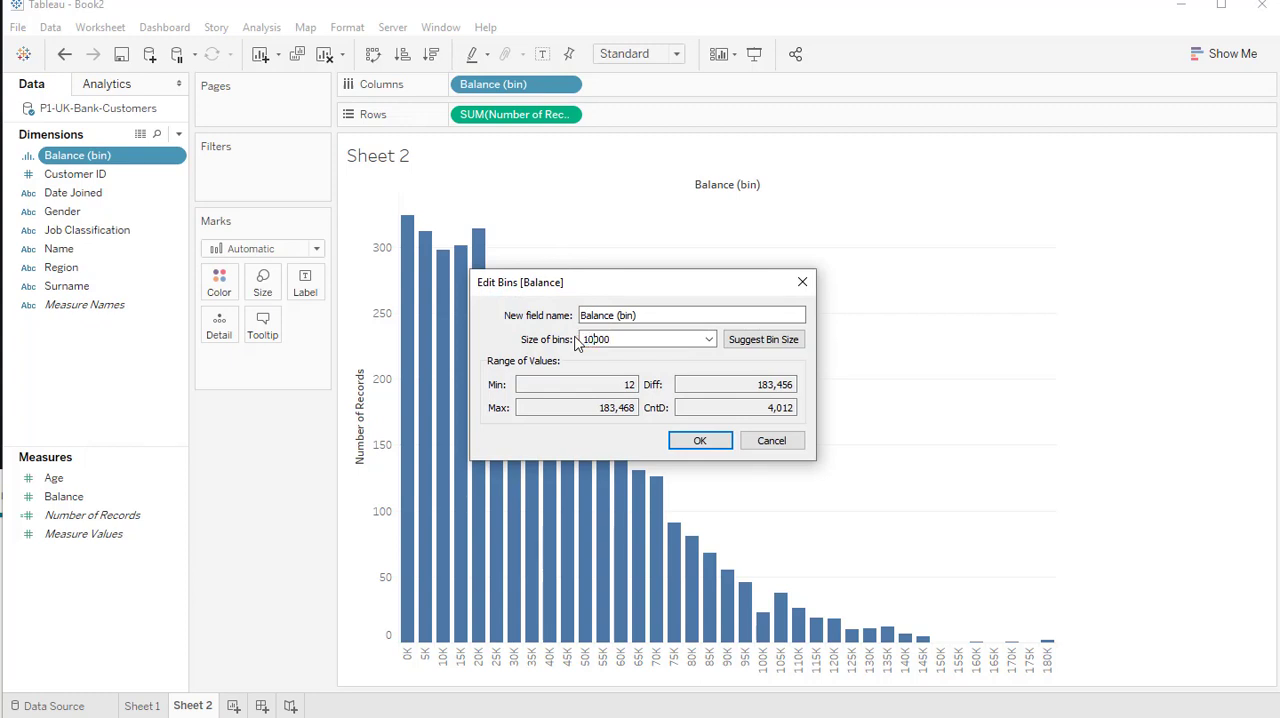
left_click(714, 442)
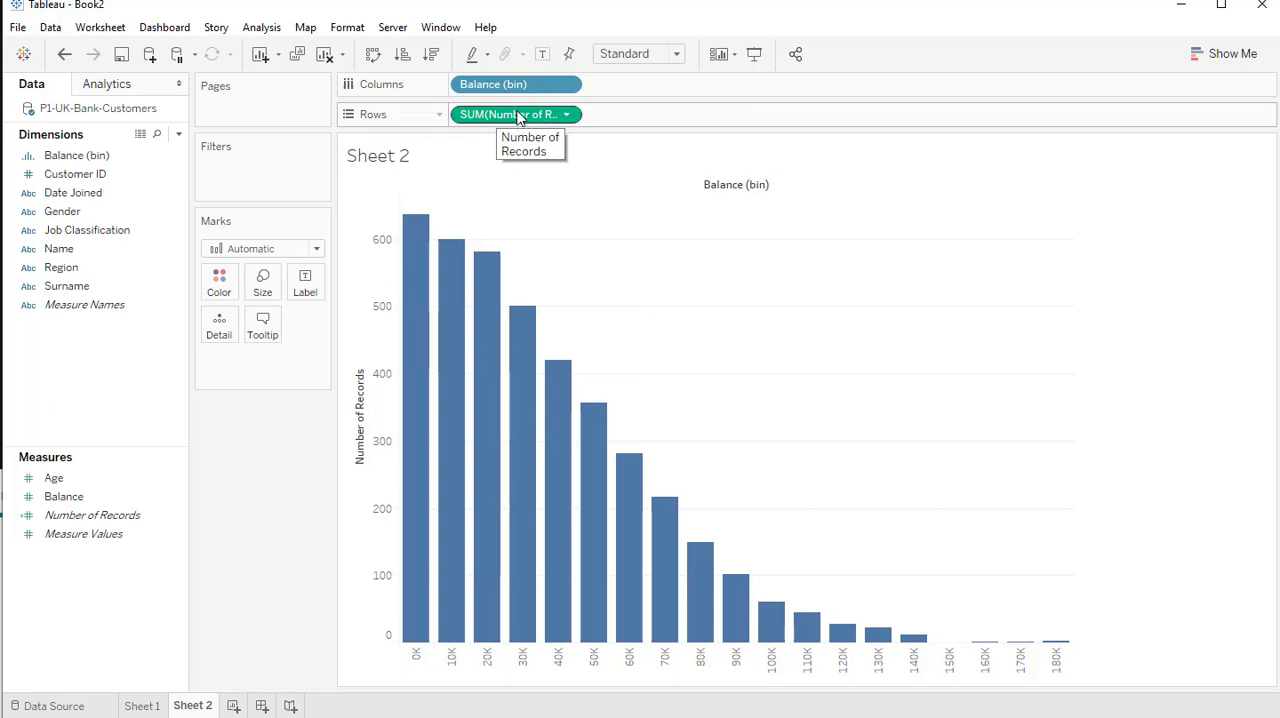
Color the bars by a copy of the Number of Records measure, using the Green-Gold palette
left_click_drag(519, 116, 219, 282)
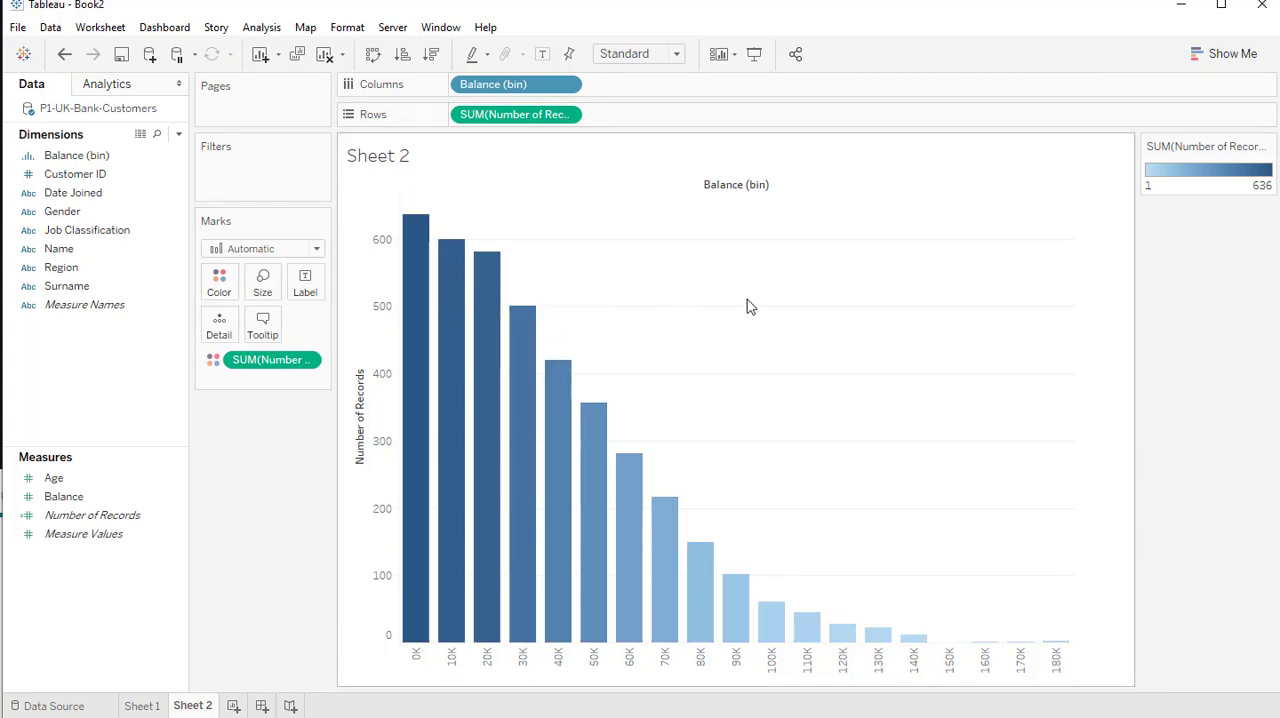
left_click(222, 290)
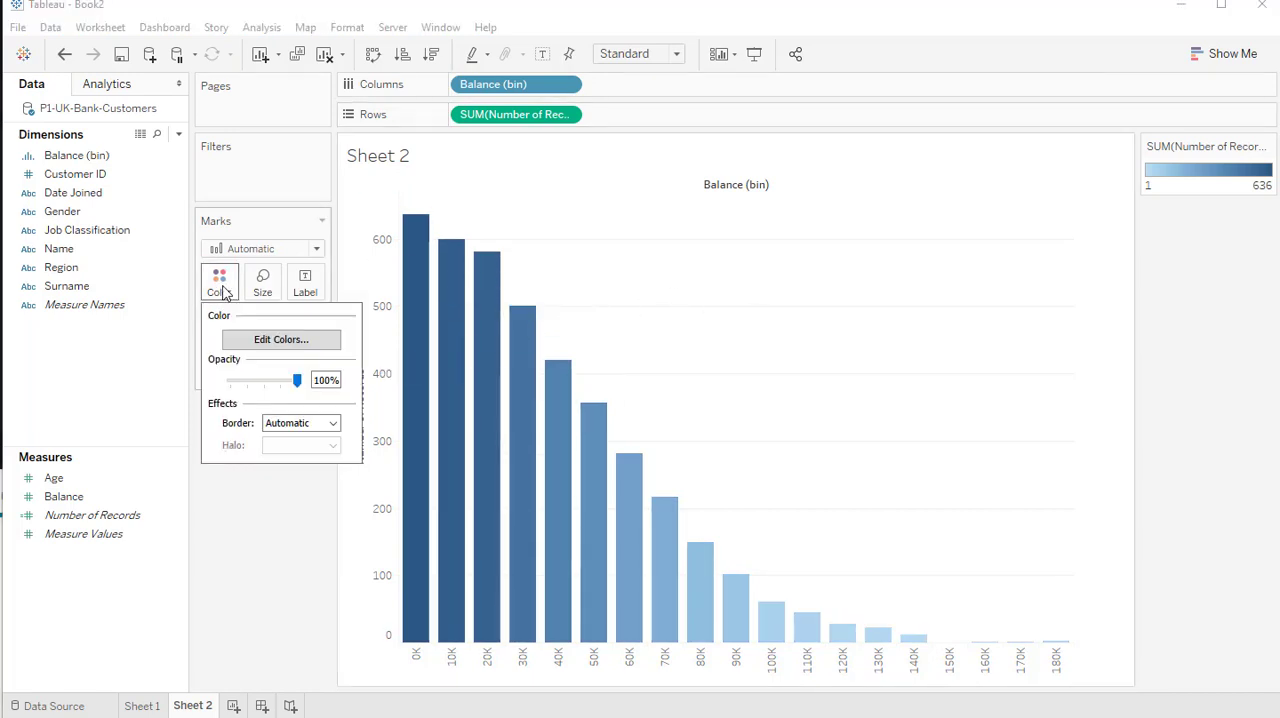
left_click(322, 342)
left_click(811, 301)
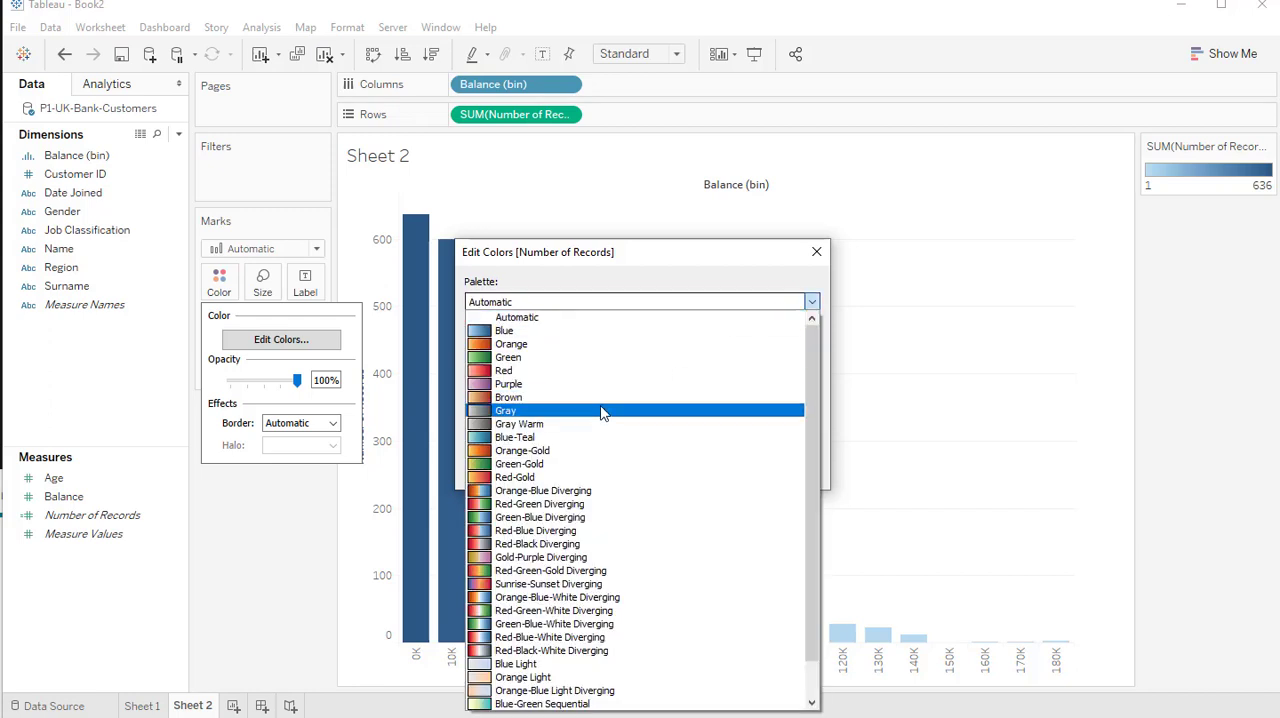
left_click(591, 463)
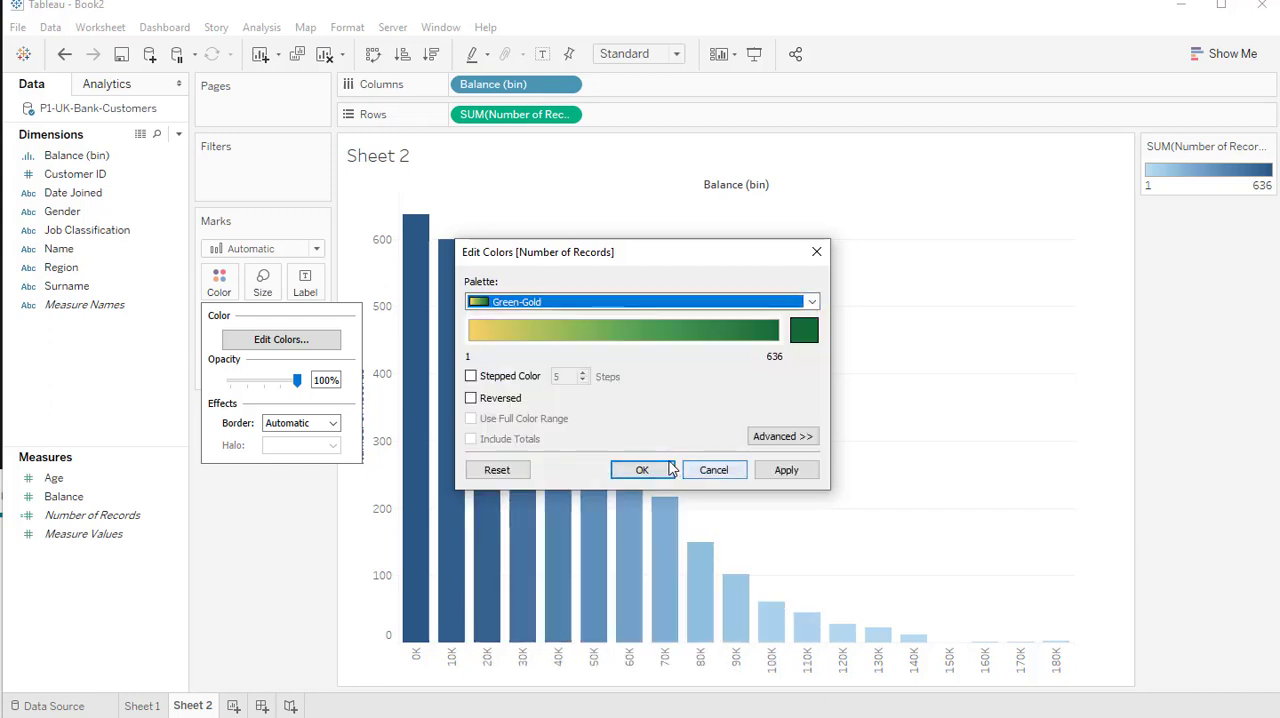
left_click(672, 469)
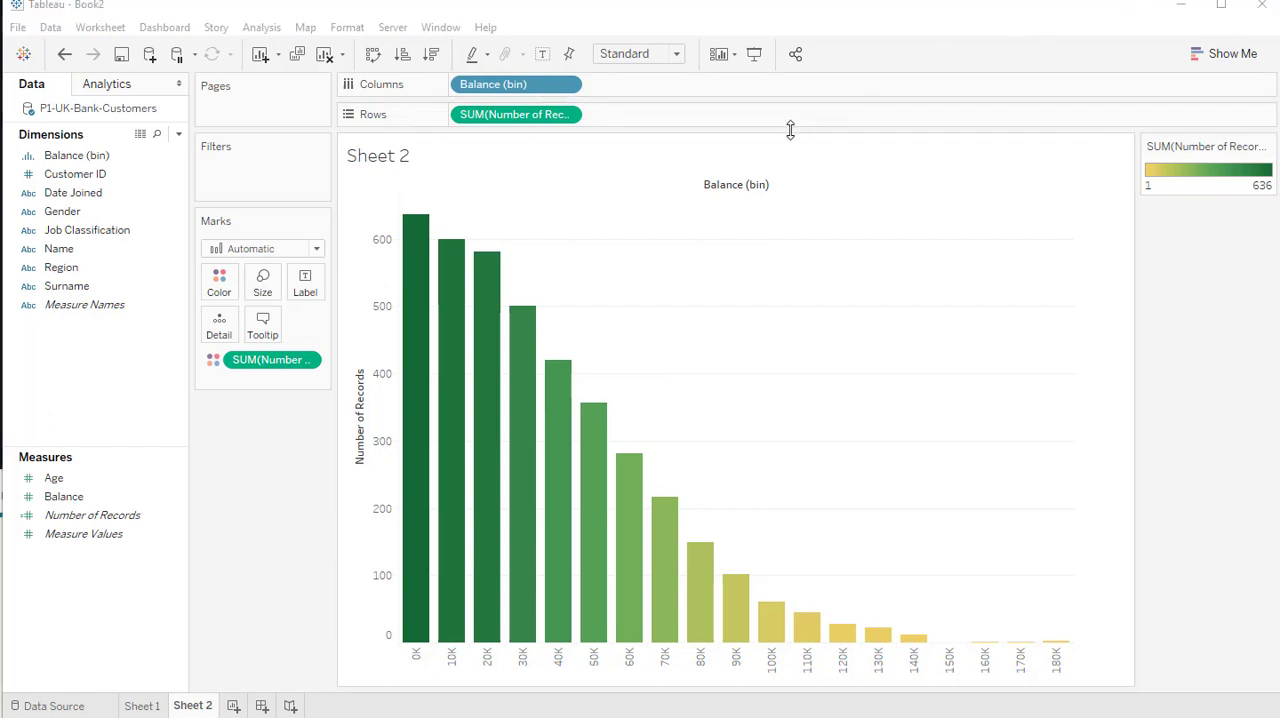
right_click(525, 116)
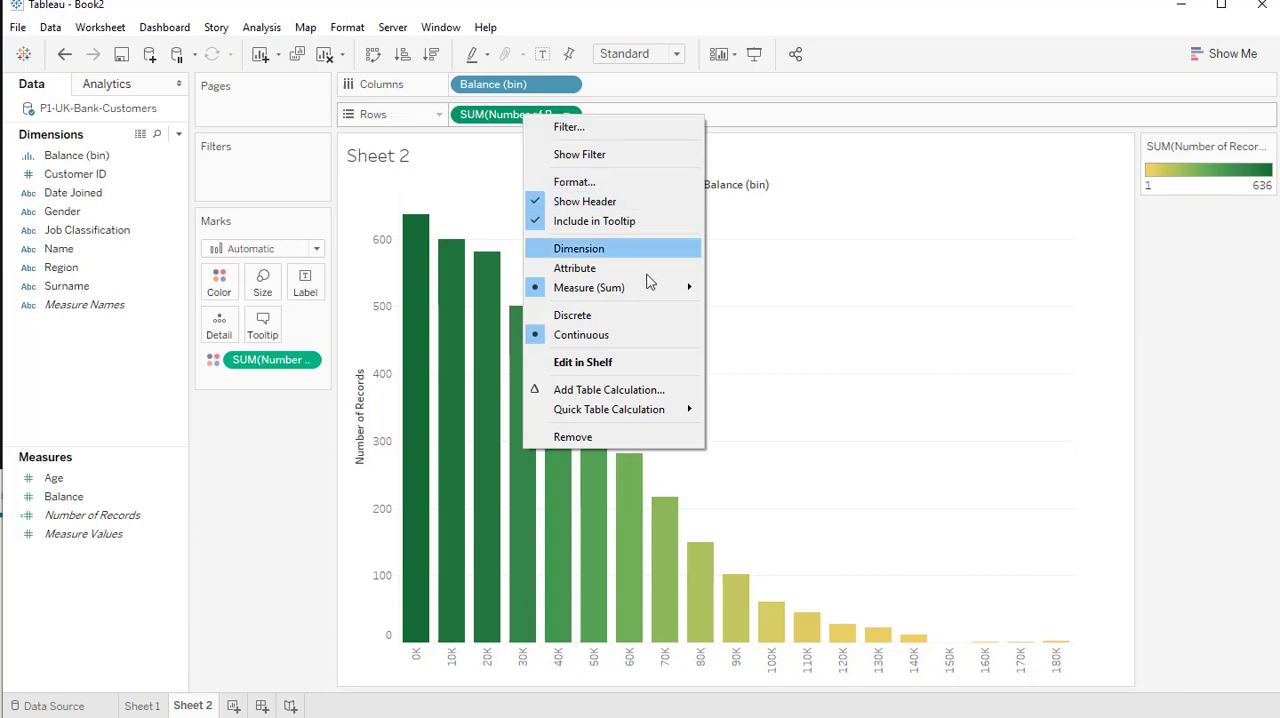
mouse_move(646, 295)
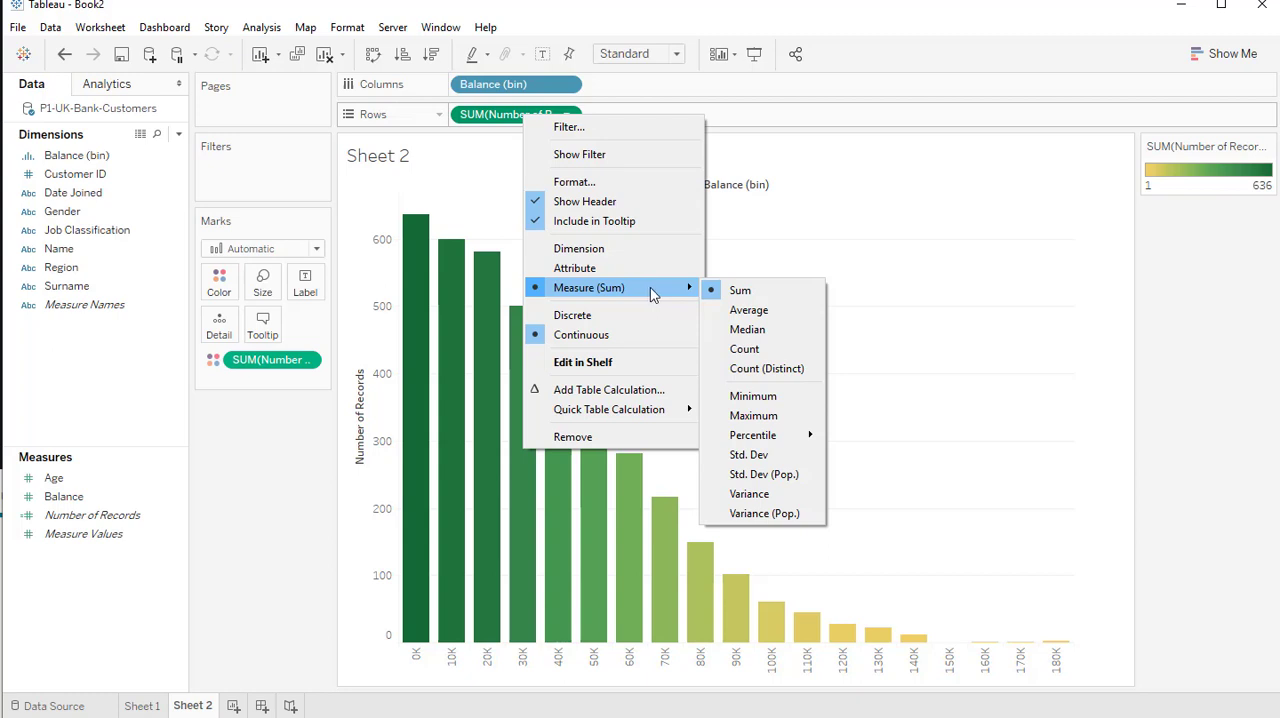
mouse_move(786, 437)
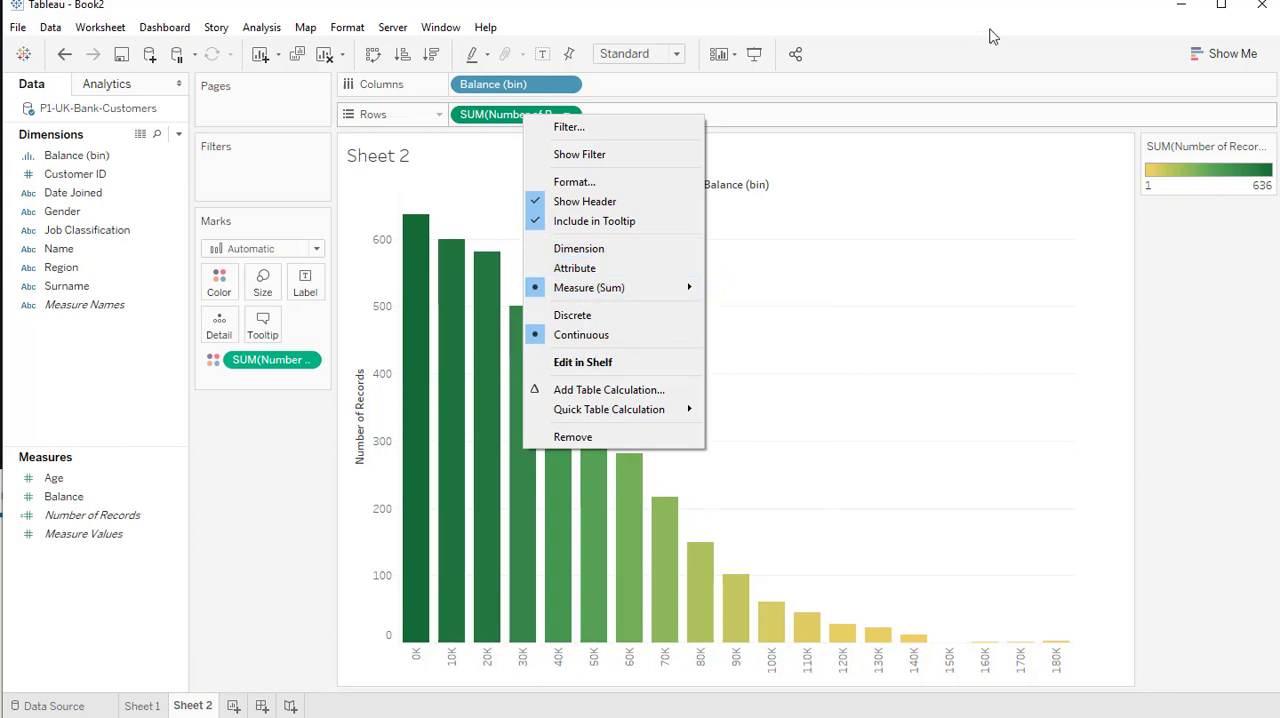
left_click(1030, 2)
Apply the Percent of Total quick table calculation to the Number of Records measure on Rows
right_click(530, 116)
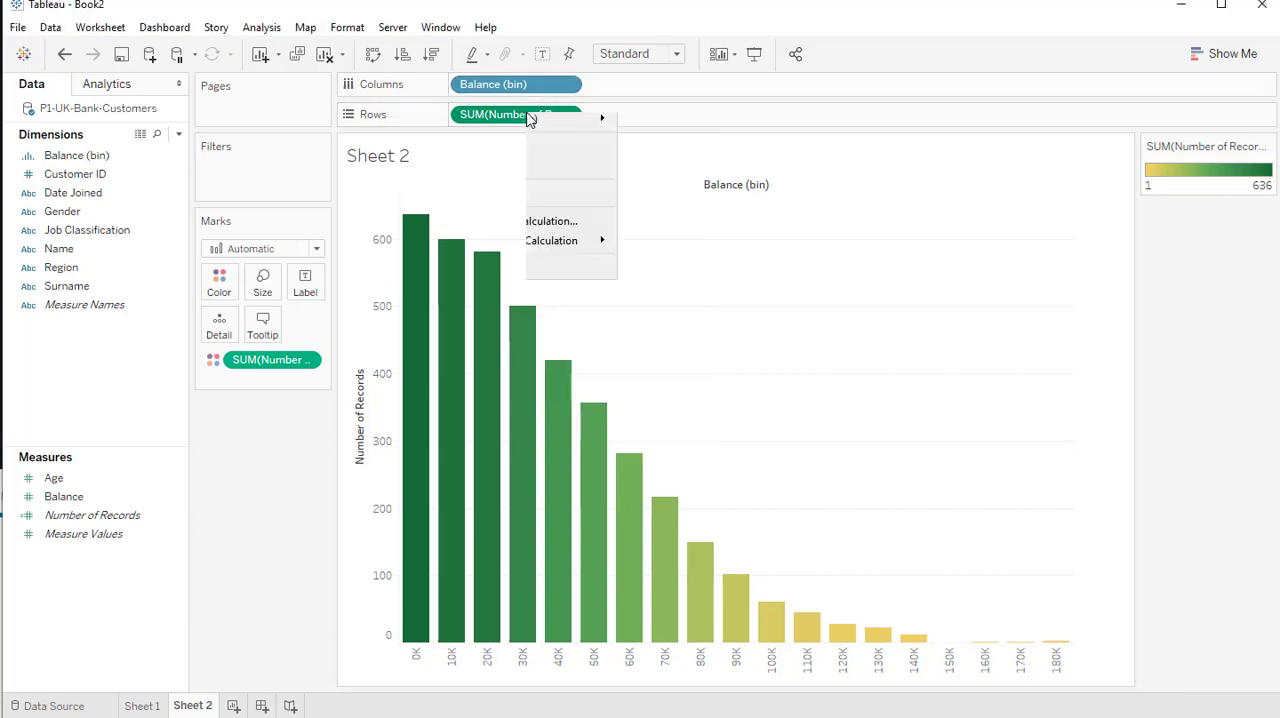
mouse_move(668, 414)
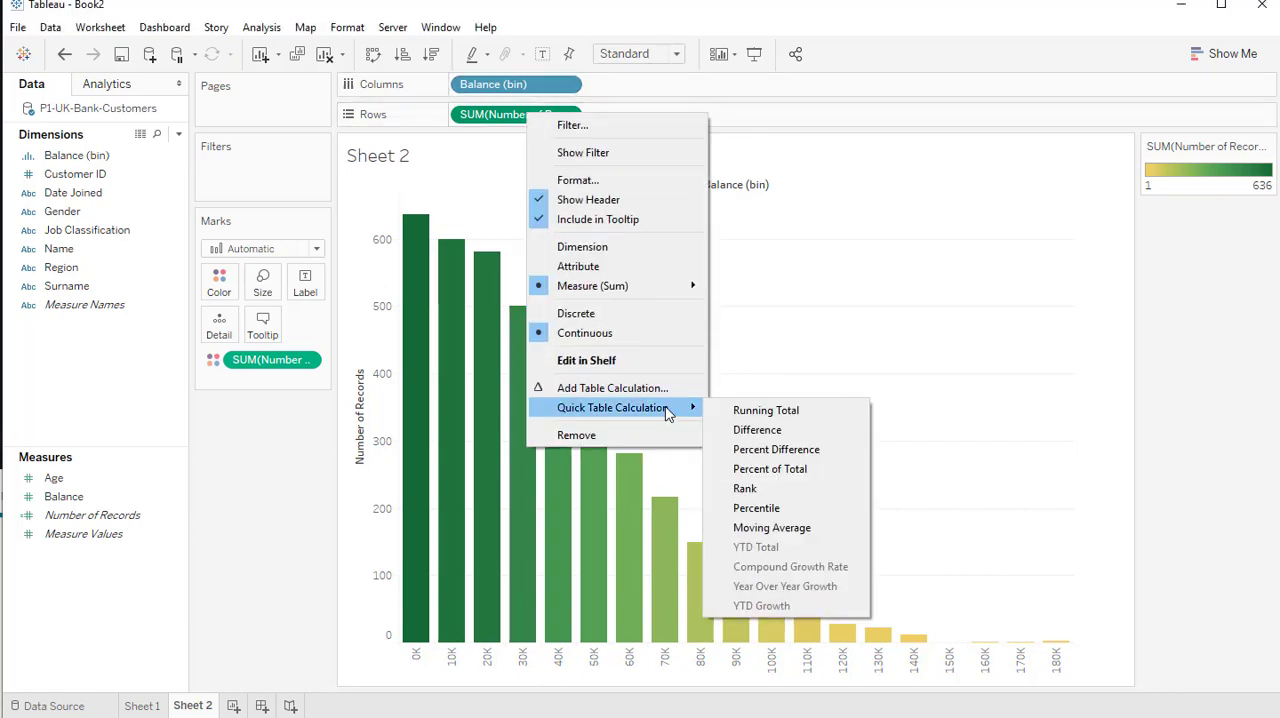
left_click(797, 473)
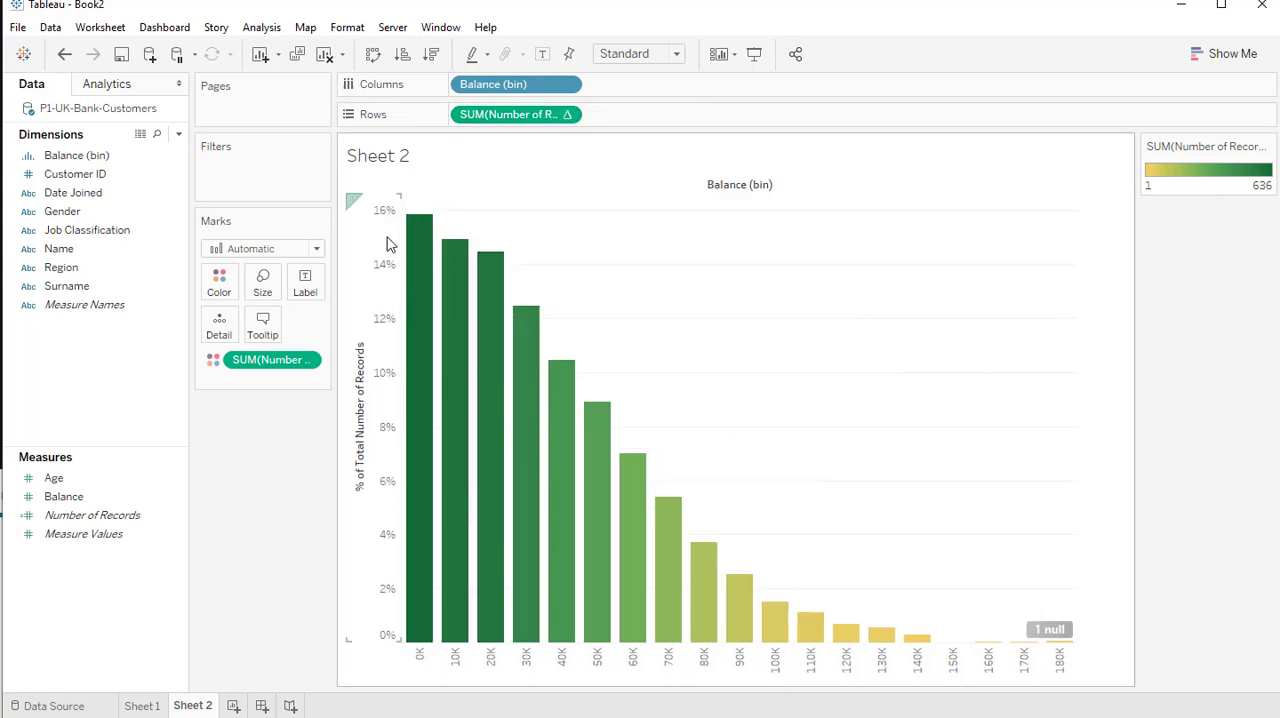
mouse_move(415, 420)
Change the vertical axis title to "% of Customers"
right_click(362, 355)
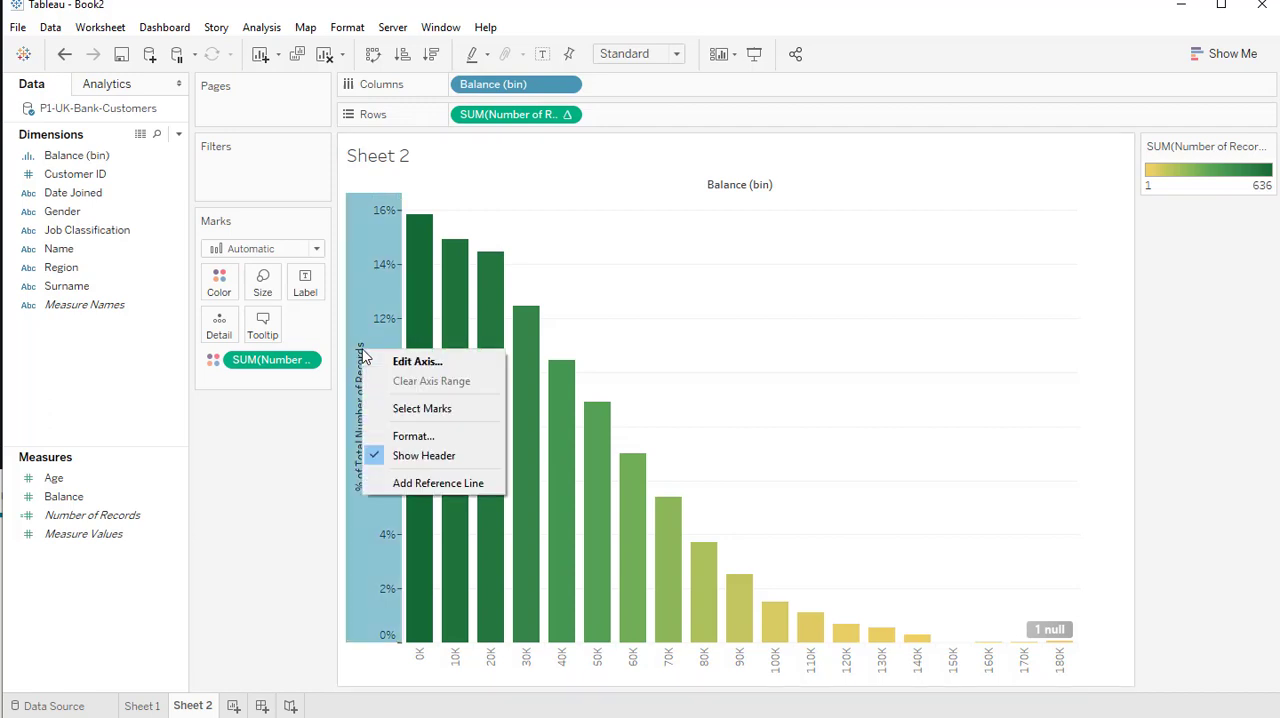
left_click(405, 358)
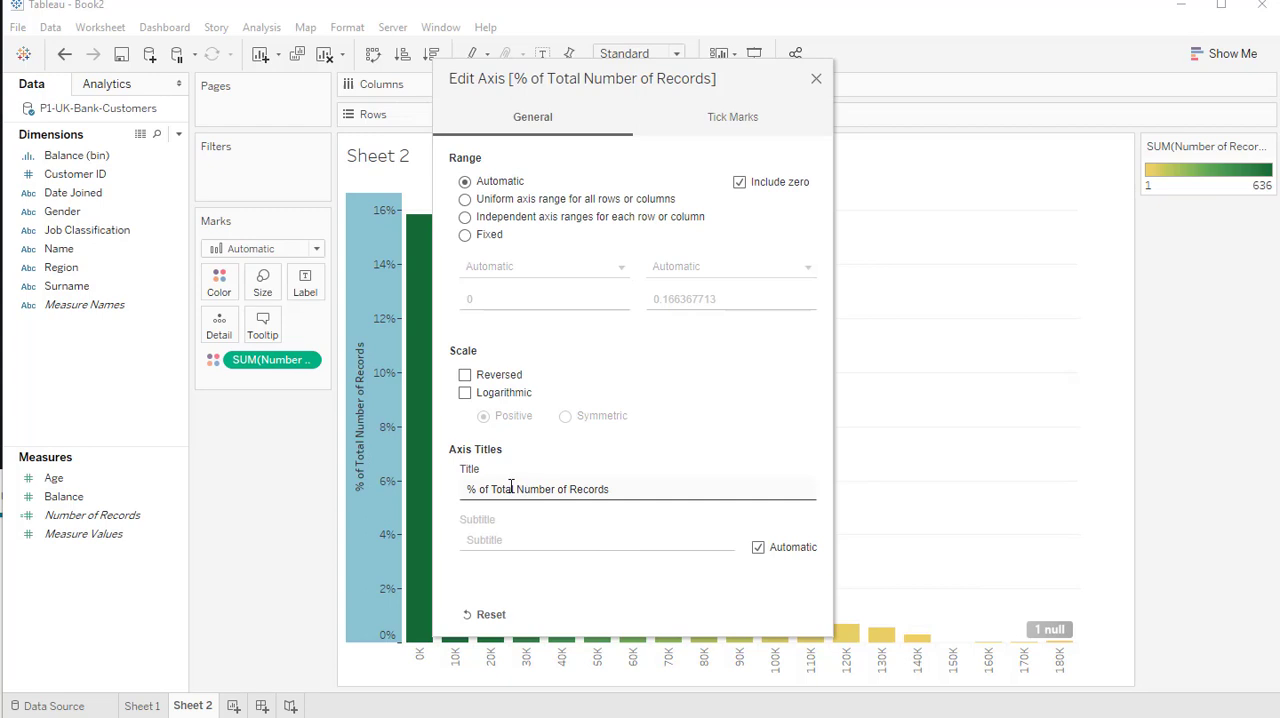
mouse_move(497, 489)
left_mouse_down()
mouse_move(643, 489)
mouse_move(491, 489)
left_mouse_up()
left_click(643, 489)
type("C")
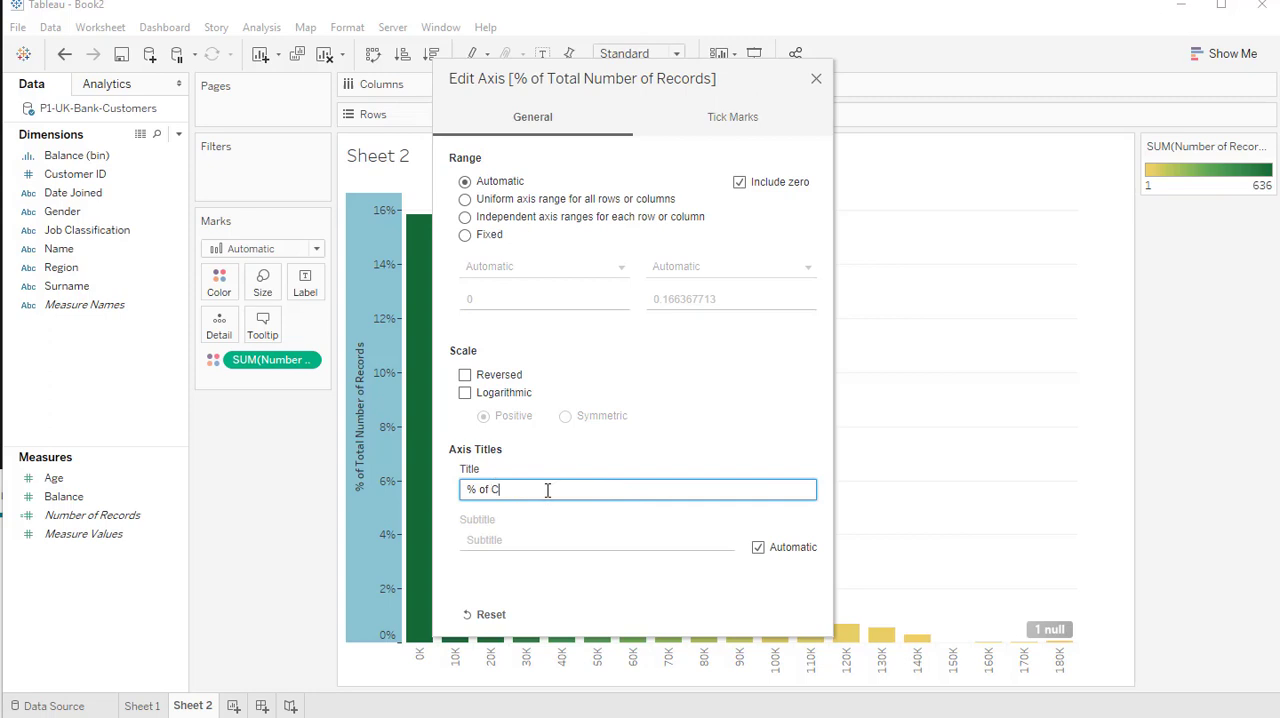
type("ustomers")
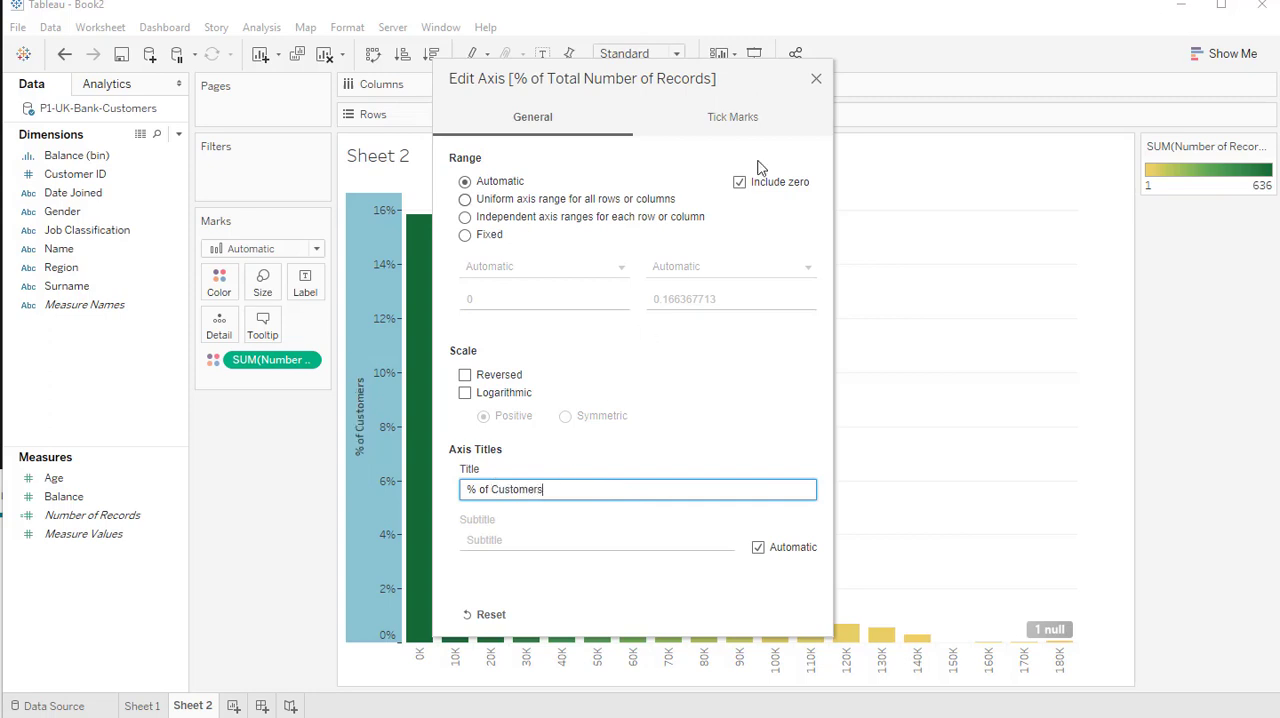
left_click(816, 80)
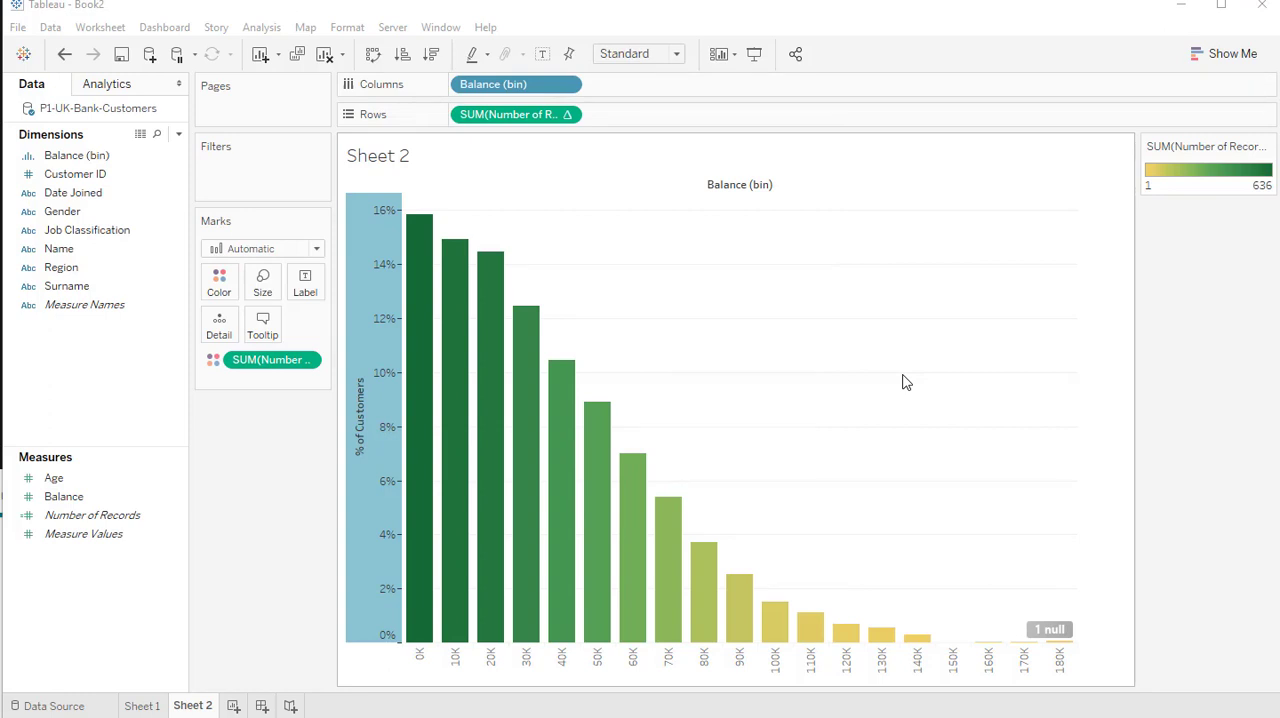
left_click(1099, 423)
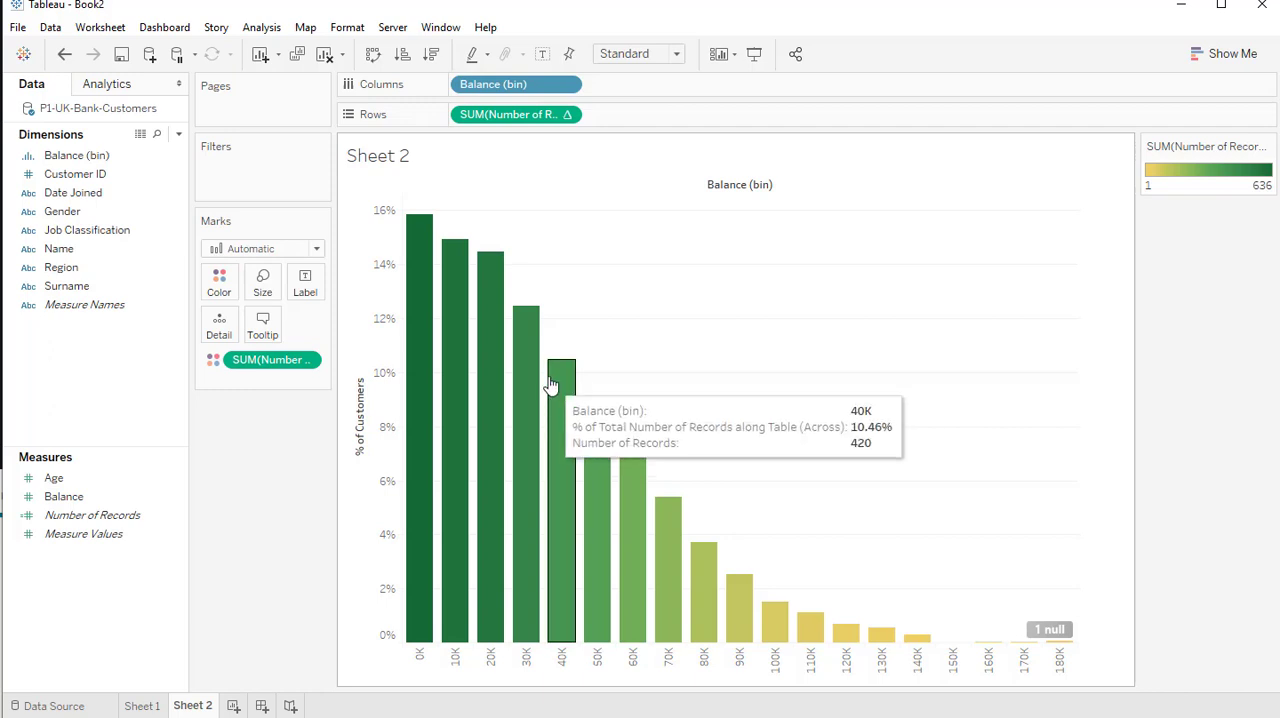
Start a new parameter named "Balance - Bin" with Integer data type, a current value of 10,000 and a range of allowable values
right_click(57, 582)
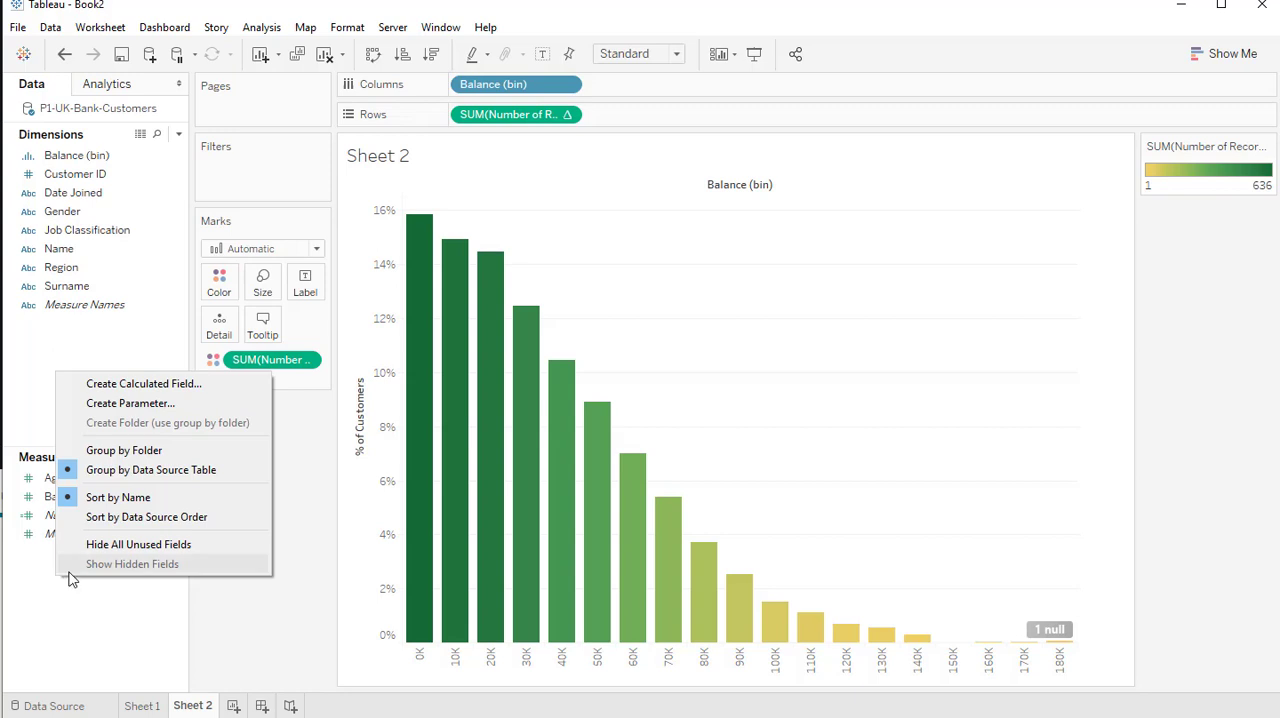
left_click(145, 404)
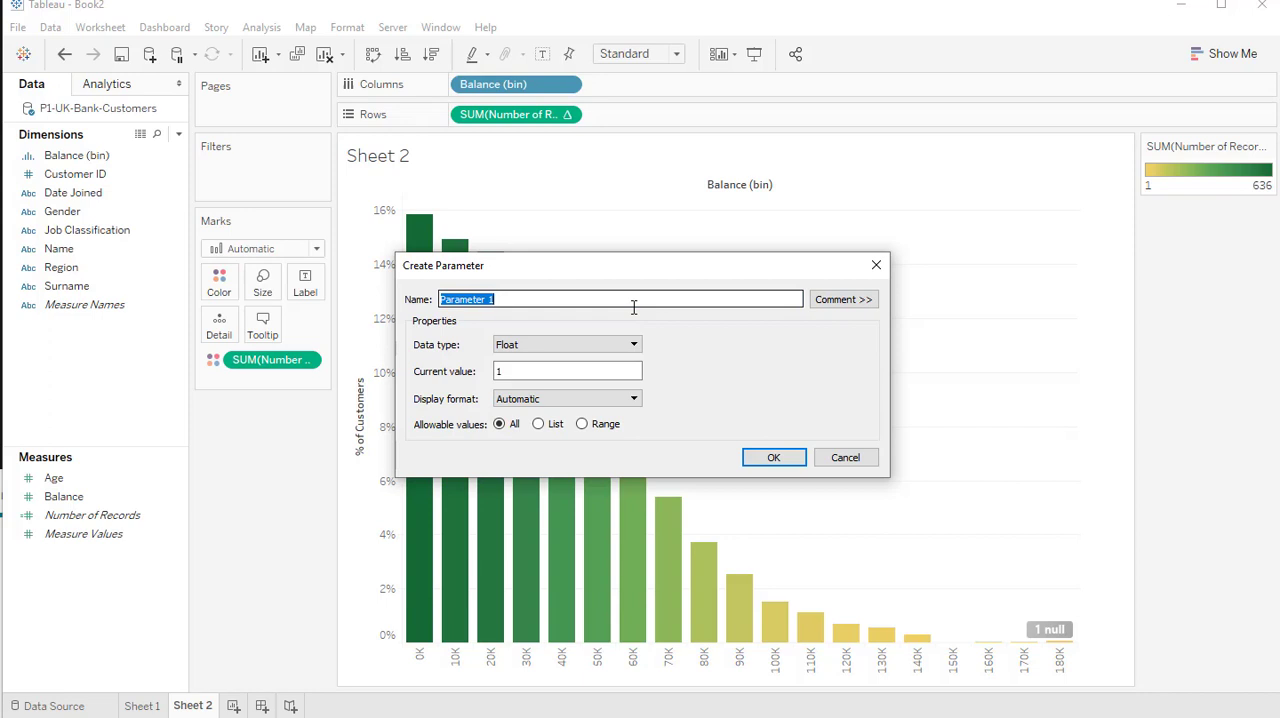
type("Balance - Bin")
left_click(628, 345)
left_click(627, 371)
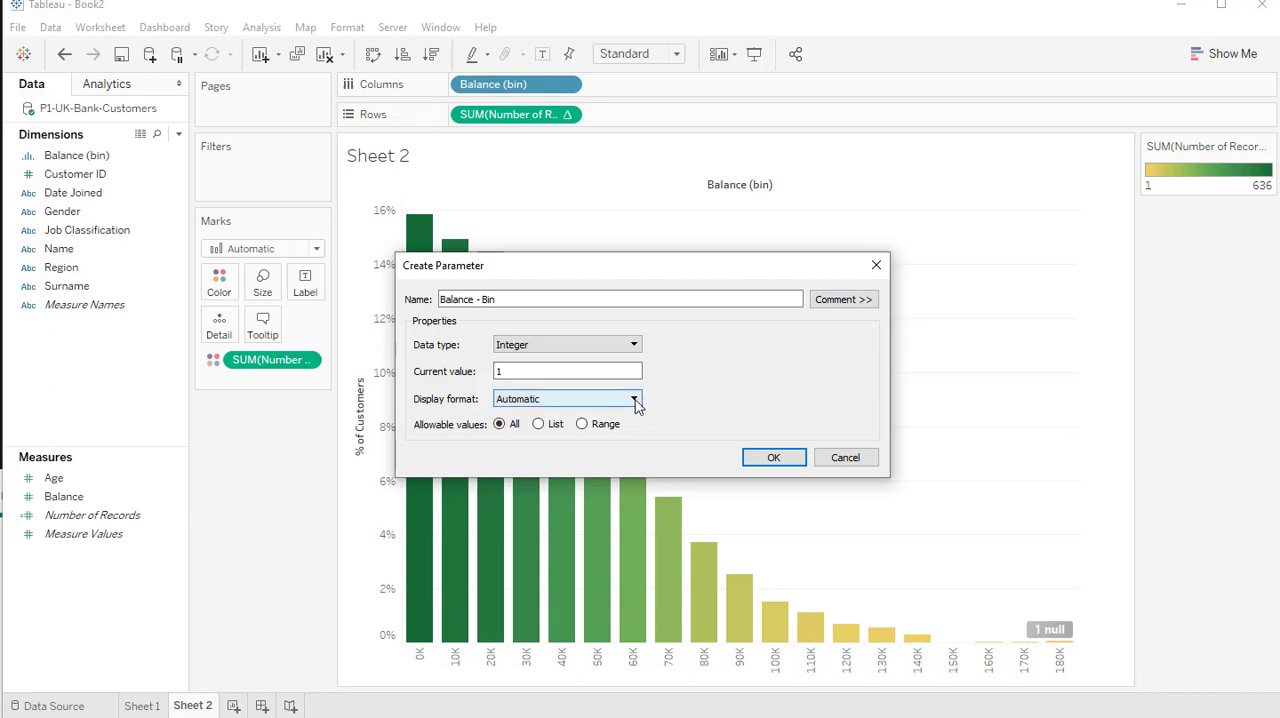
left_click(603, 424)
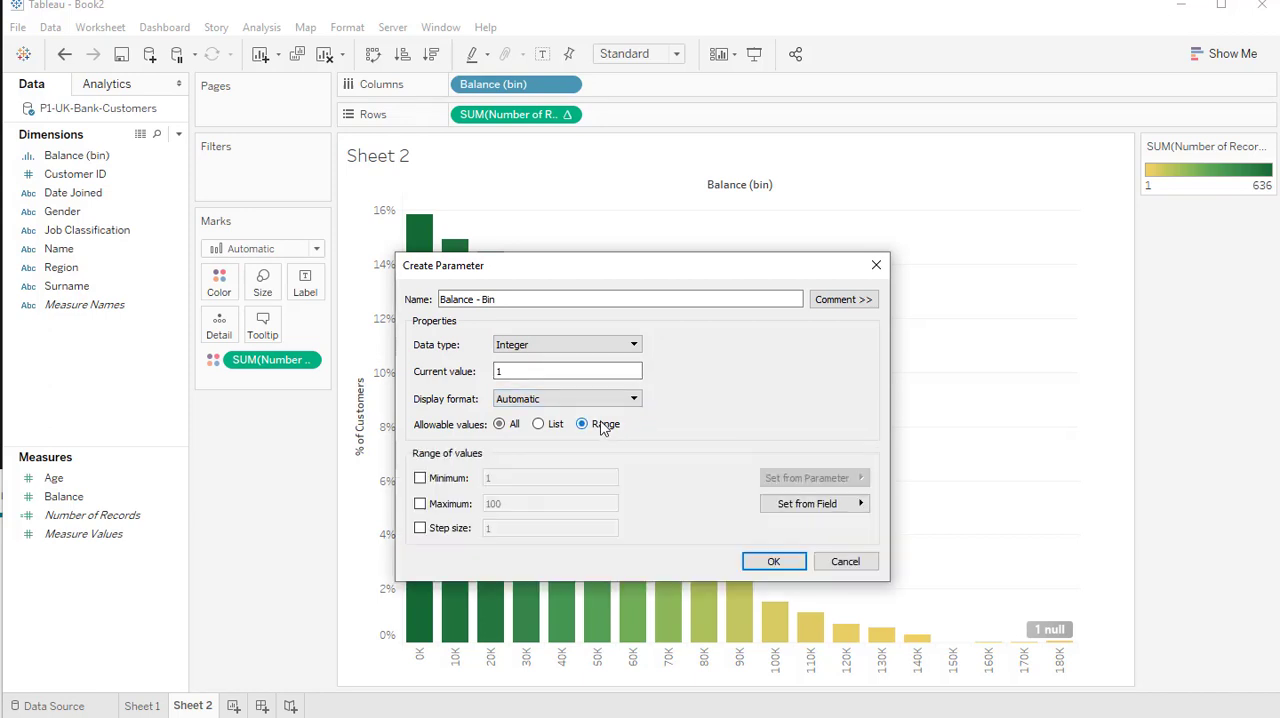
left_click_drag(570, 369, 453, 366)
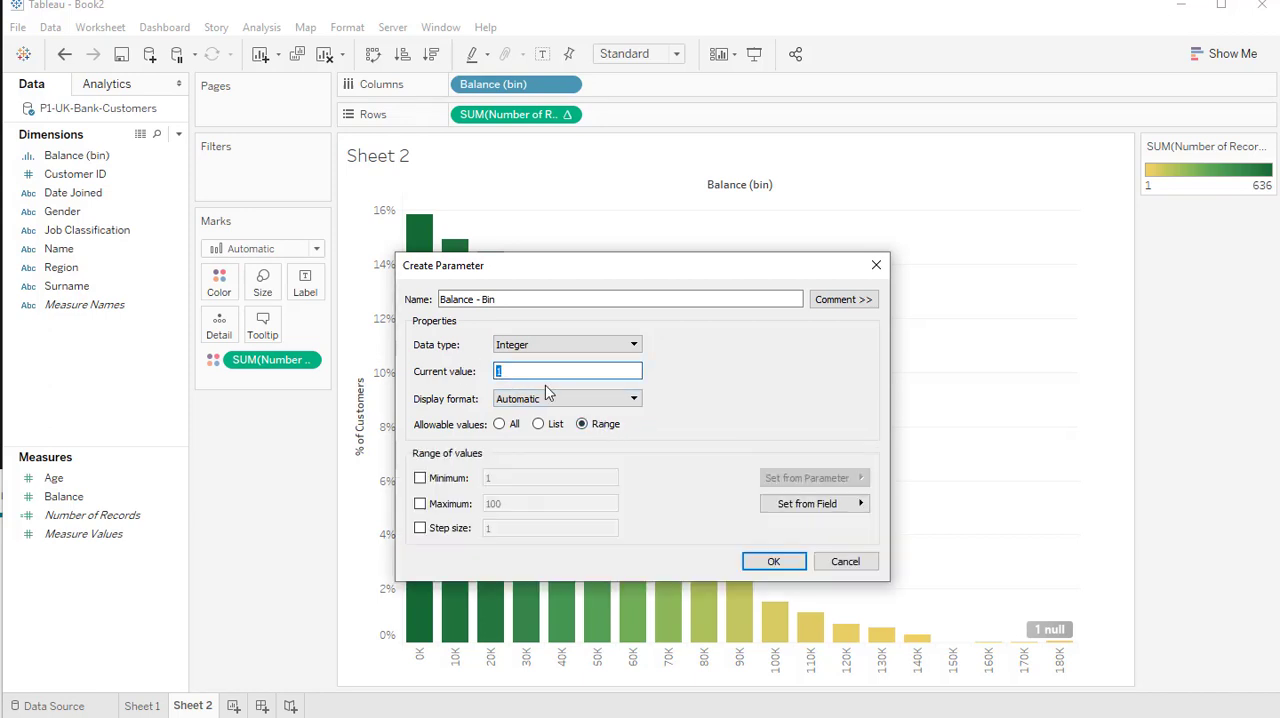
type("1")
Set the parameter's range to a minimum of 5,000, a maximum of 25,000 and a step size of 5,000, and create it
left_click(420, 478)
left_click_drag(520, 478, 440, 478)
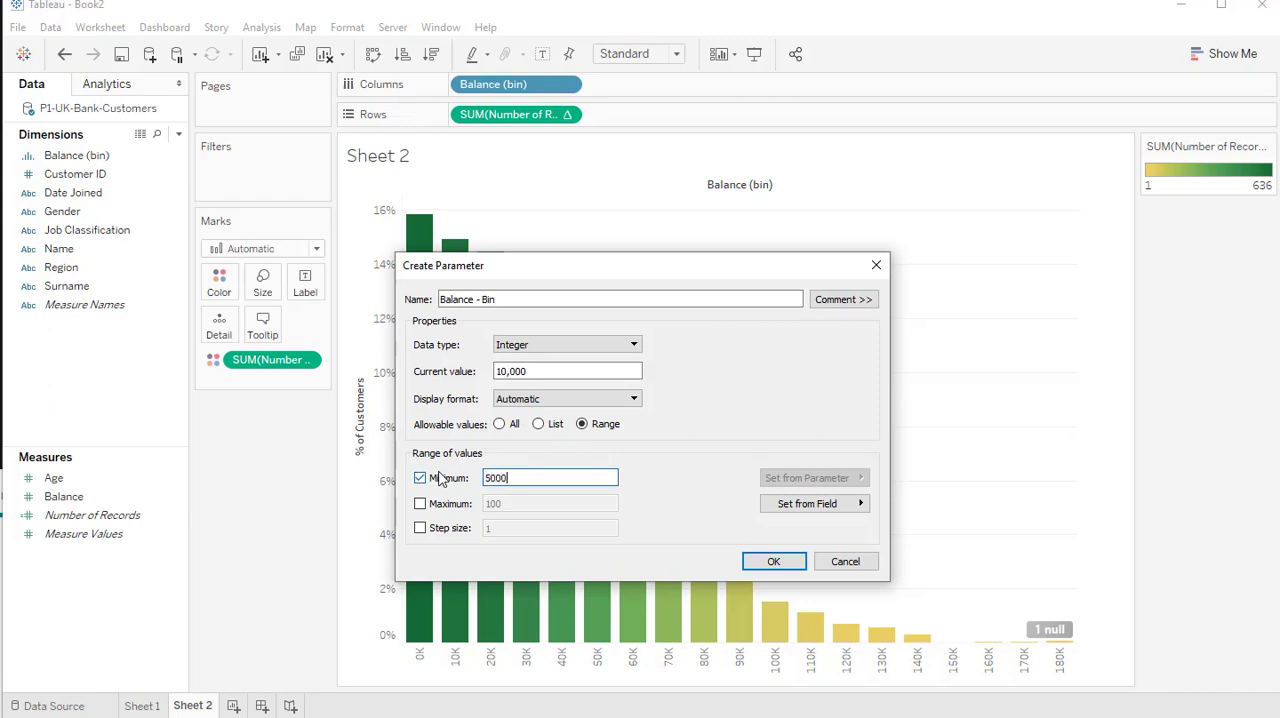
left_click(420, 503)
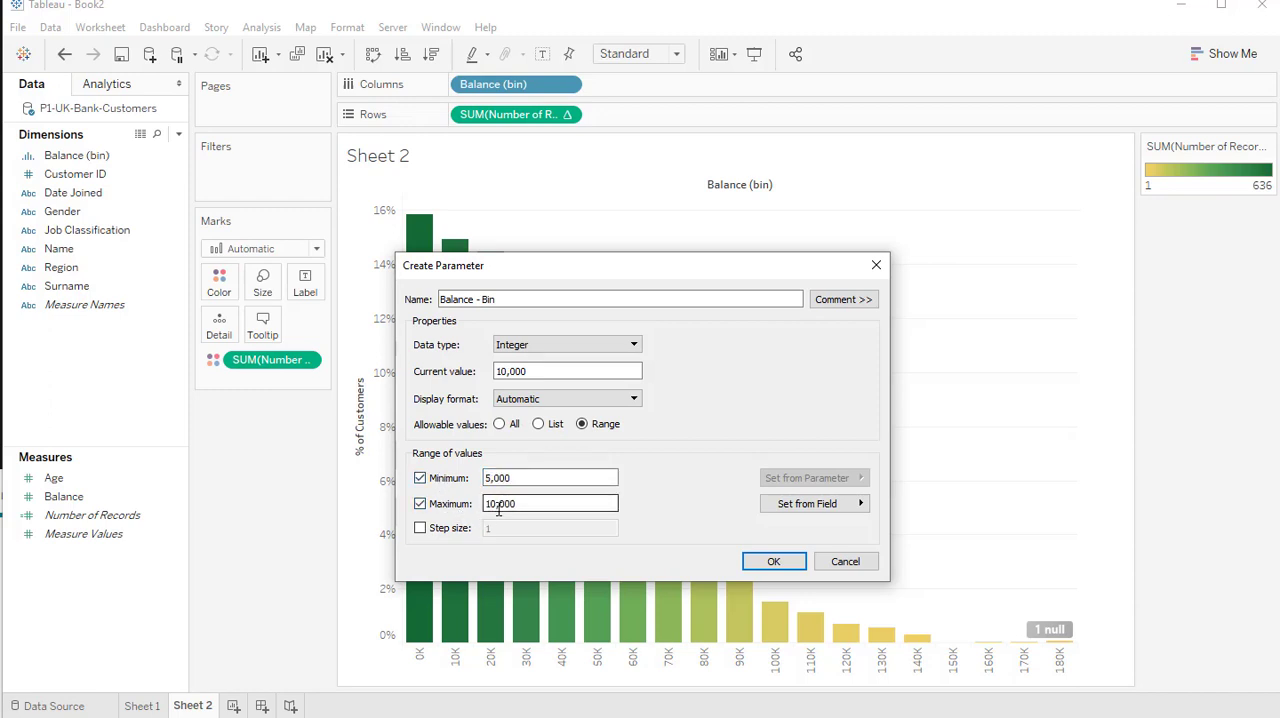
left_click_drag(500, 504, 457, 510)
type("25")
left_click(476, 530)
type("5")
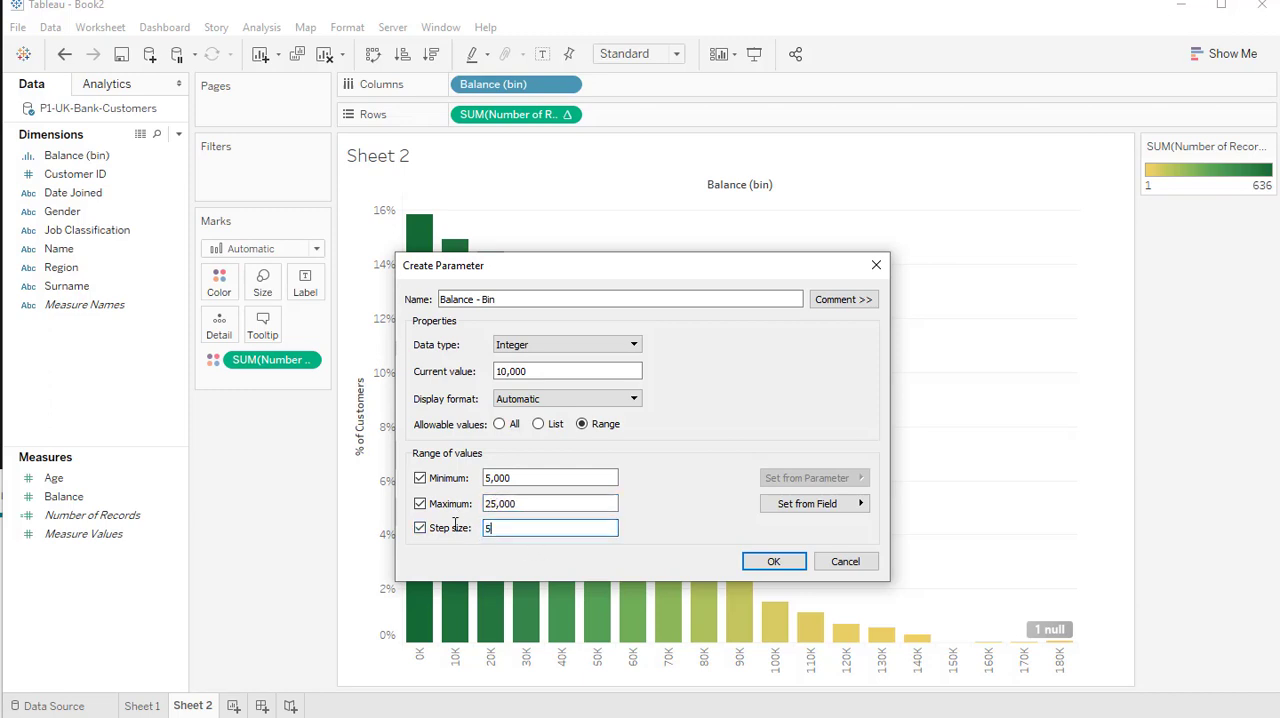
type("000")
left_click(773, 561)
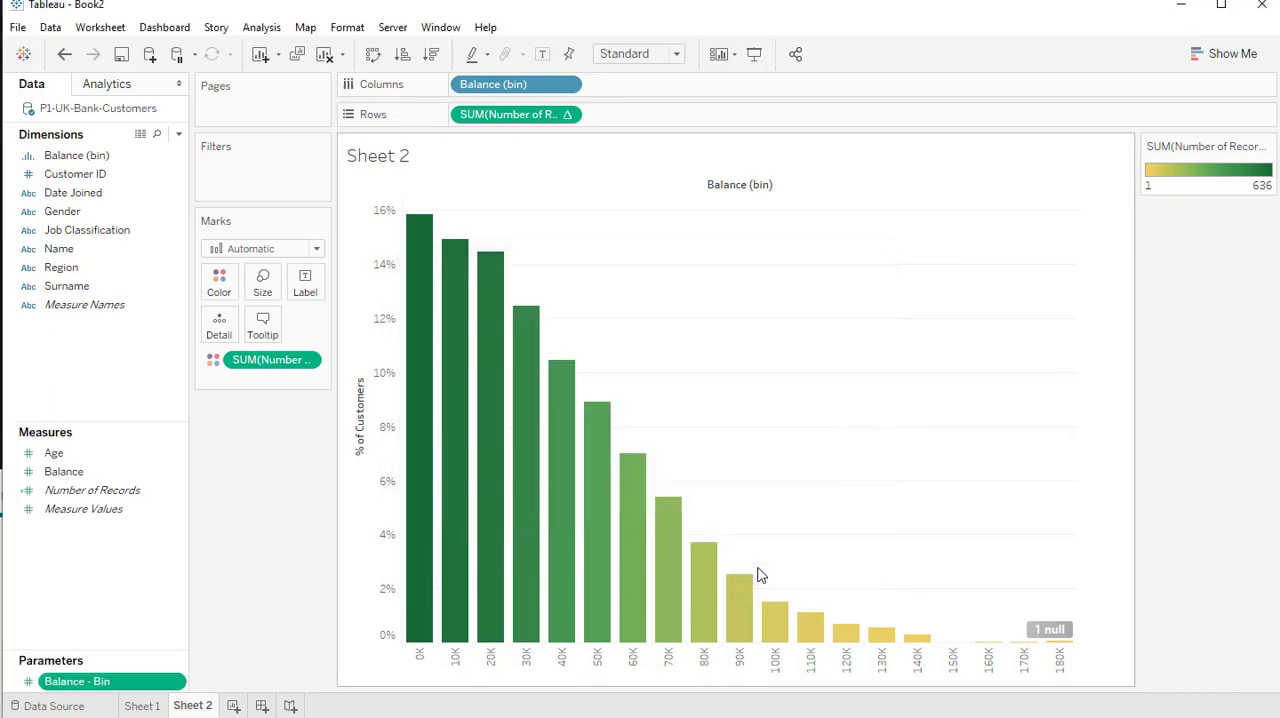
Show the parameter control for the Balance - Bin parameter on the sheet
right_click(79, 684)
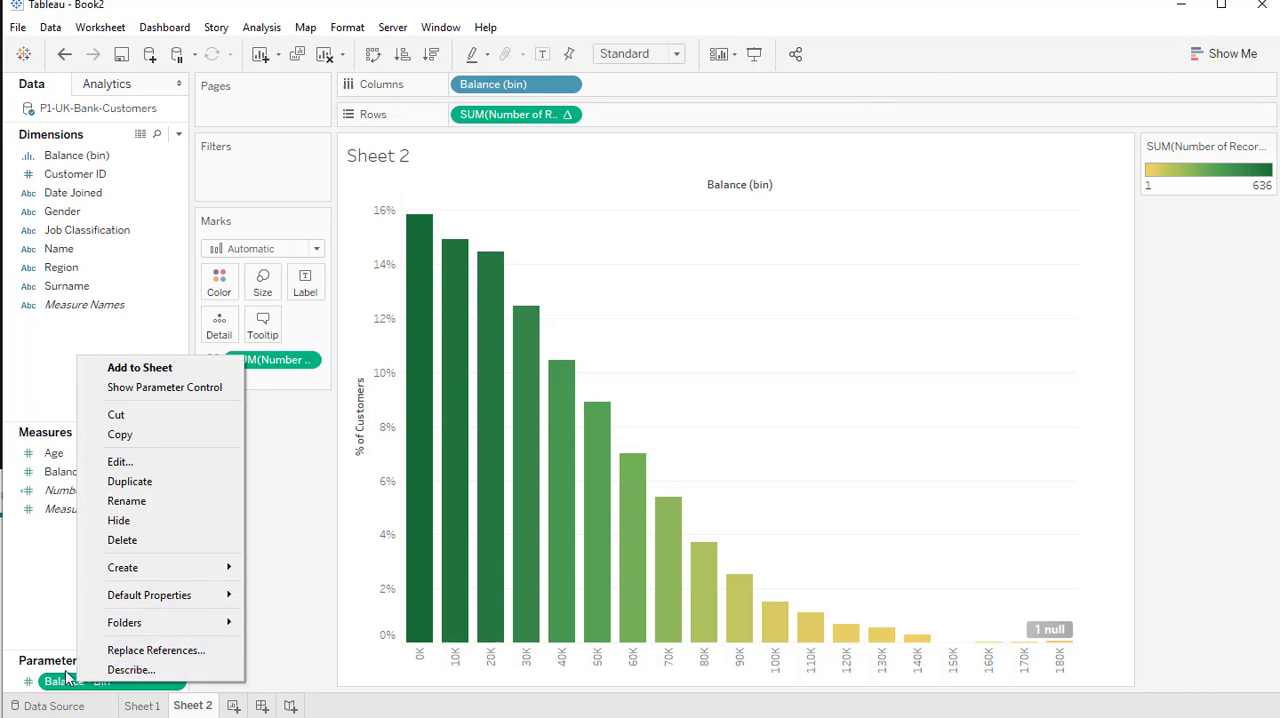
left_click(28, 617)
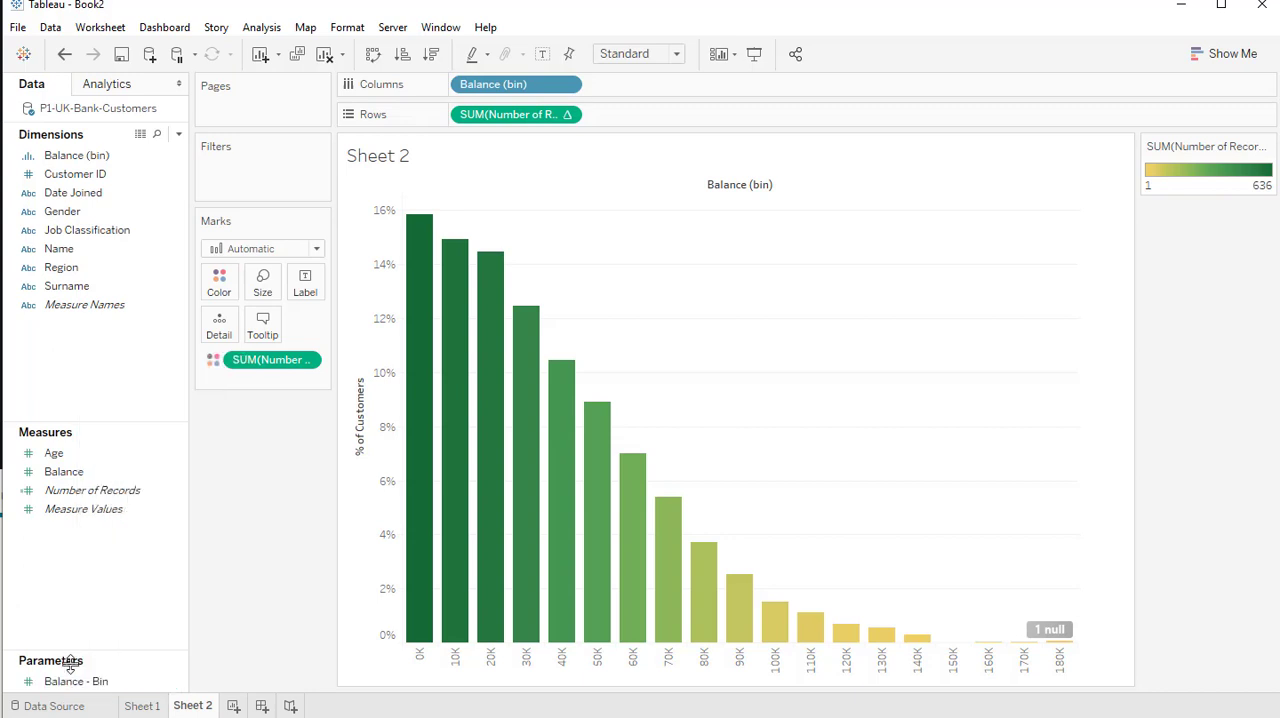
right_click(52, 683)
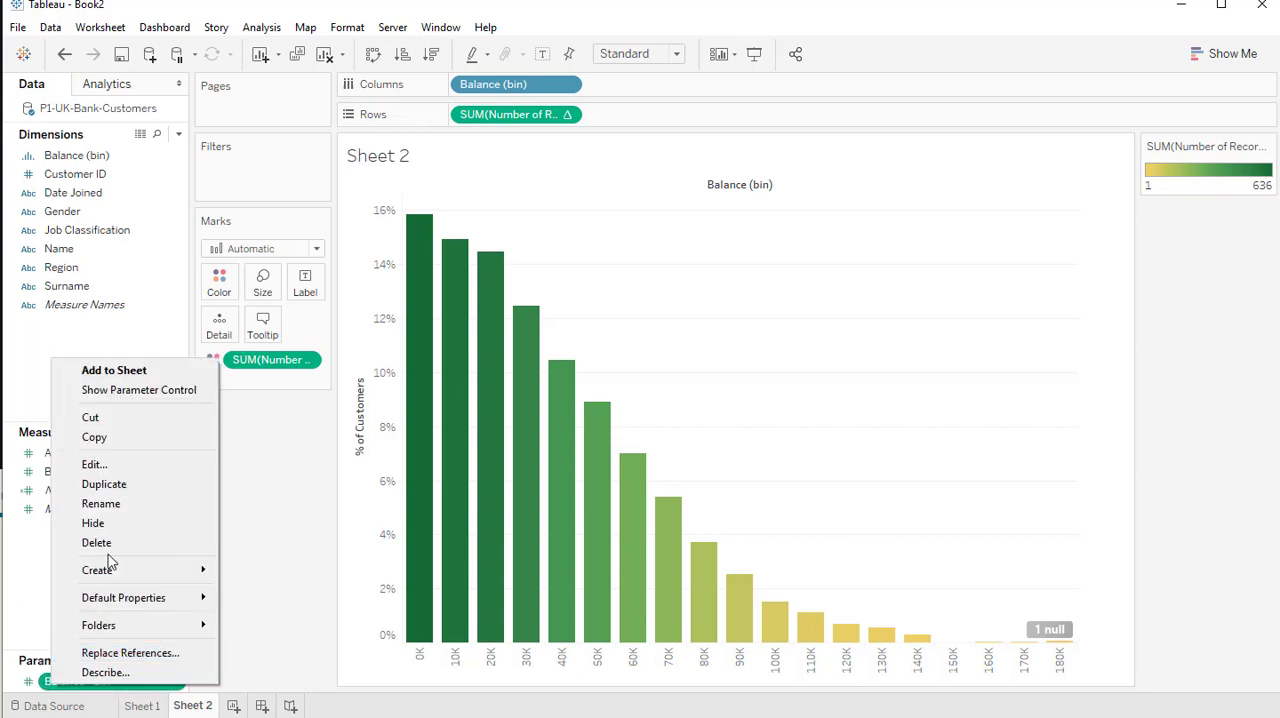
left_click(129, 392)
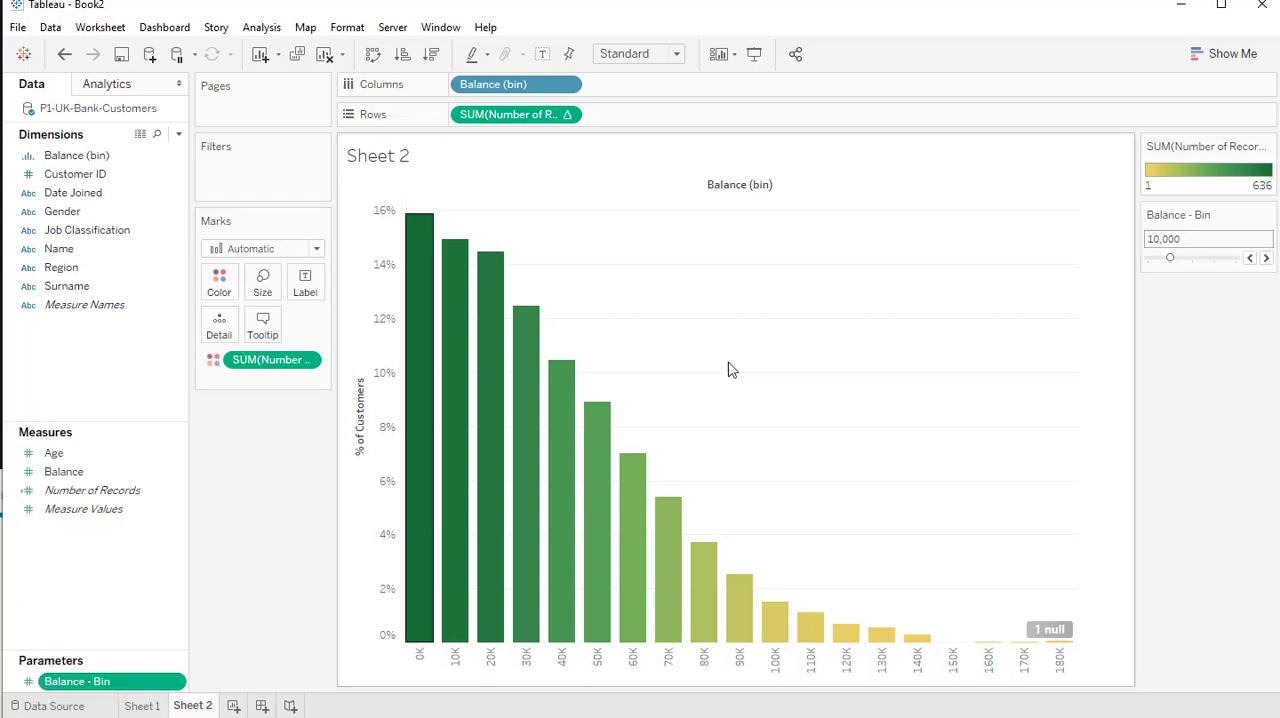
Try the Balance - Bin parameter control by stepping its value up and down, ending at 15,000
left_click(1265, 258)
left_click(1250, 258)
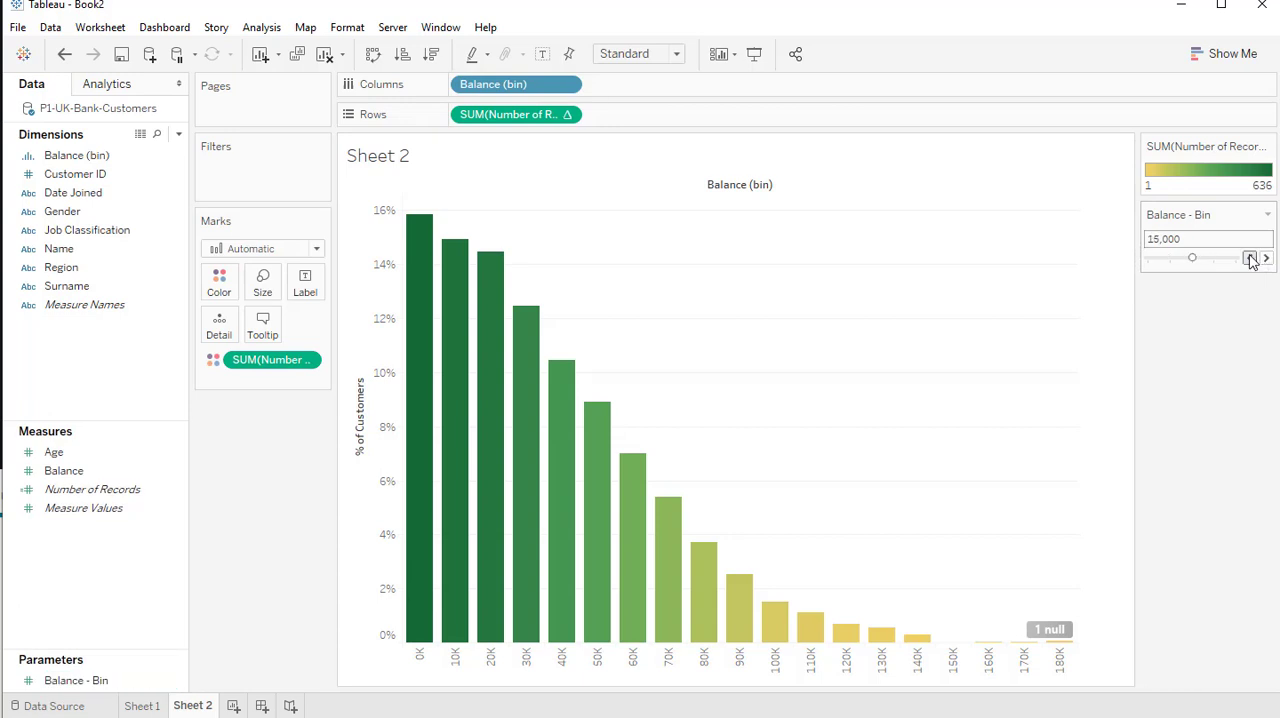
left_click(1250, 258)
left_click(1250, 258)
left_click(1265, 258)
left_click(1265, 258)
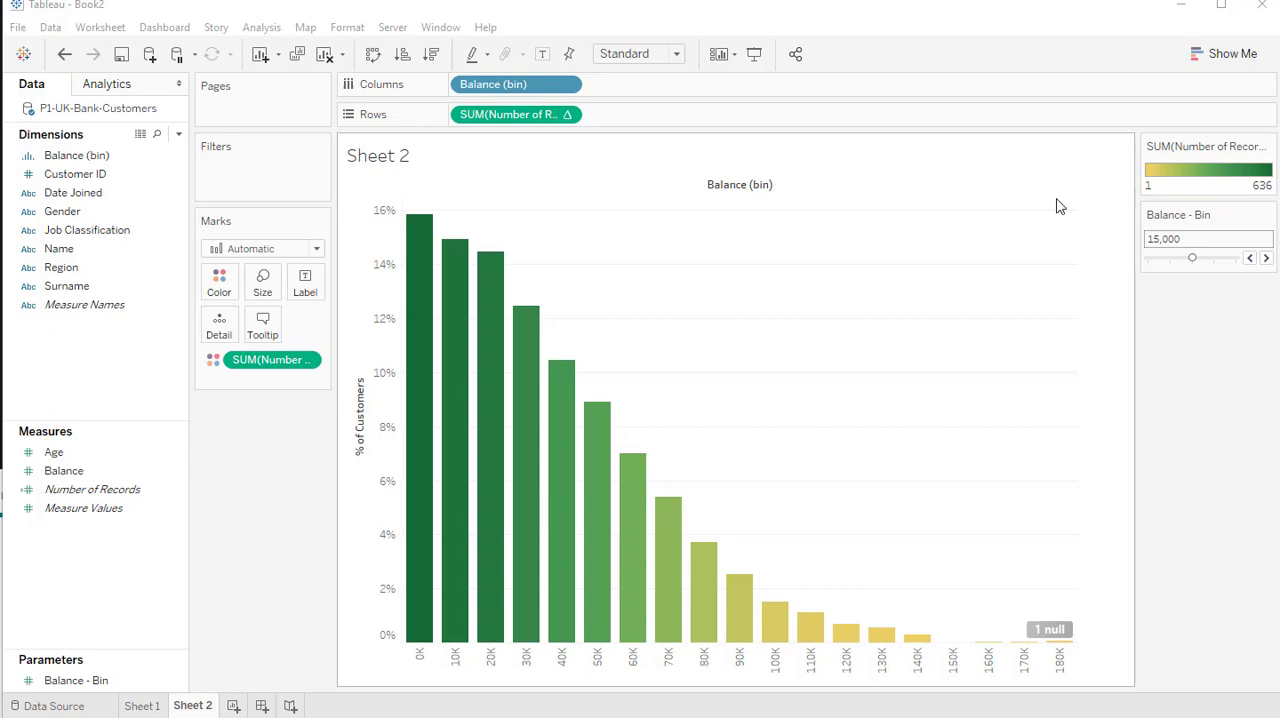
Edit the Balance (bin) dimension so its bin size is driven by the Balance - Bin parameter
right_click(96, 163)
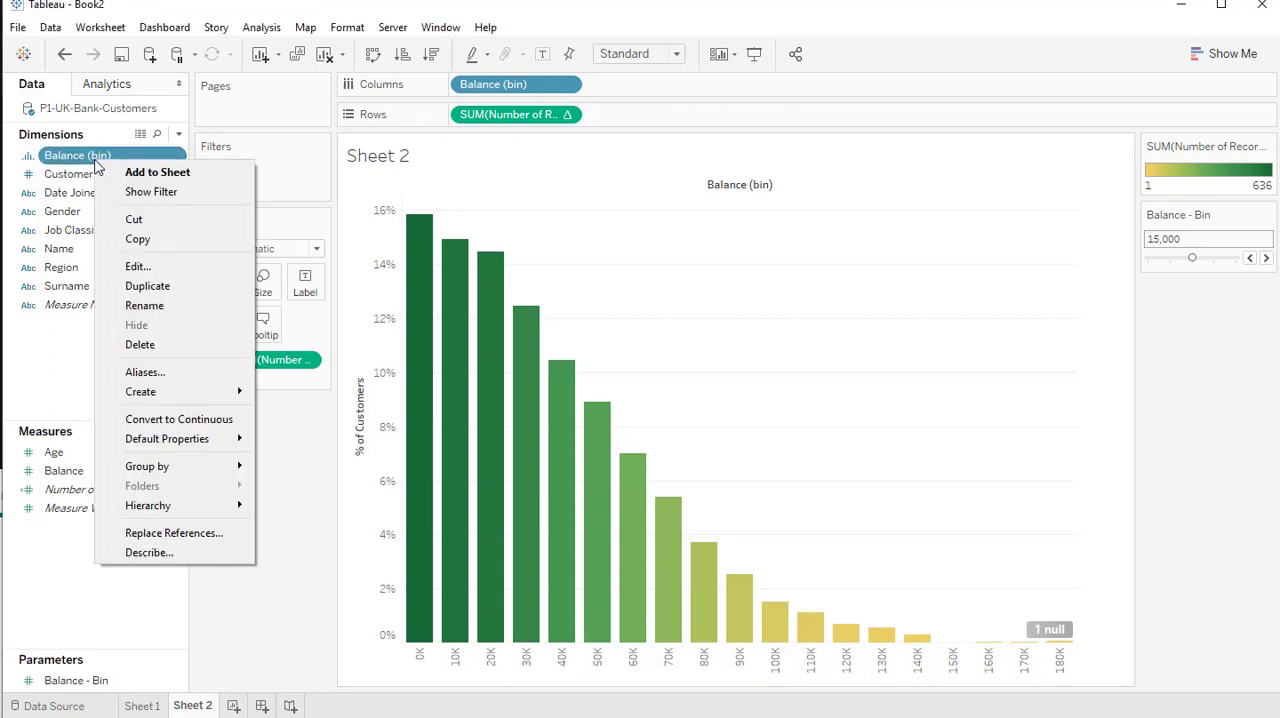
left_click(140, 266)
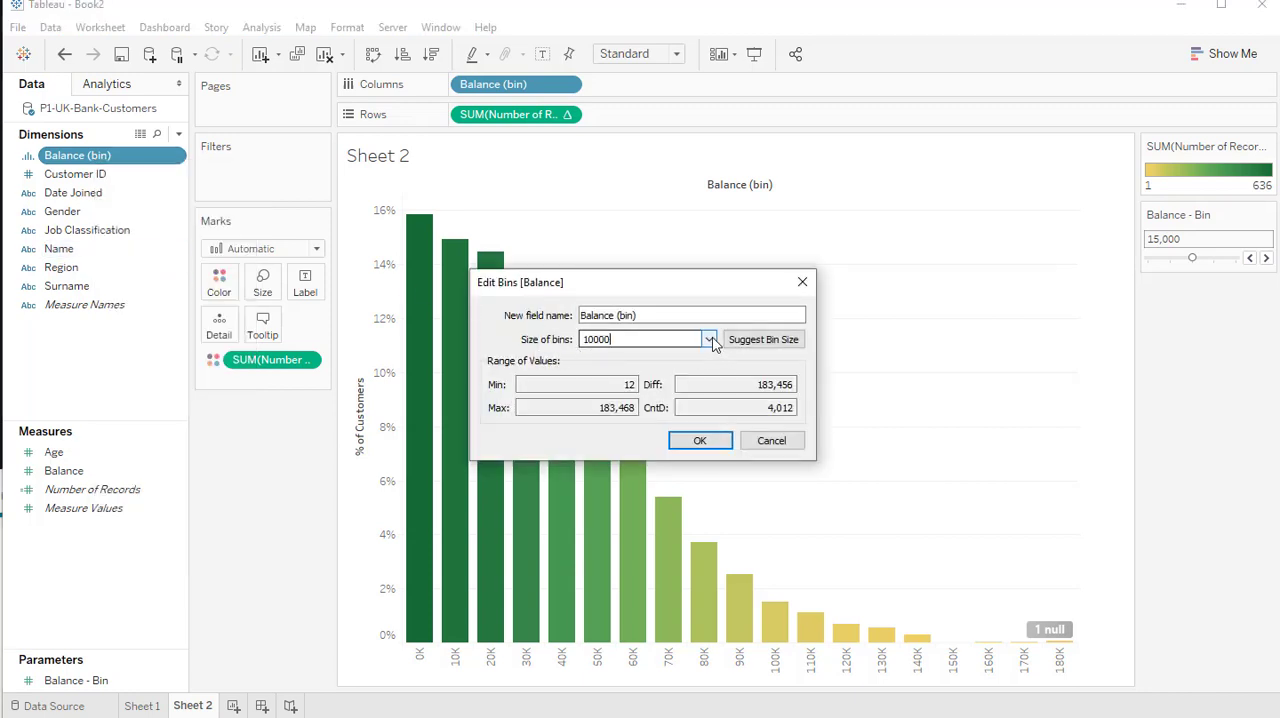
left_click(708, 340)
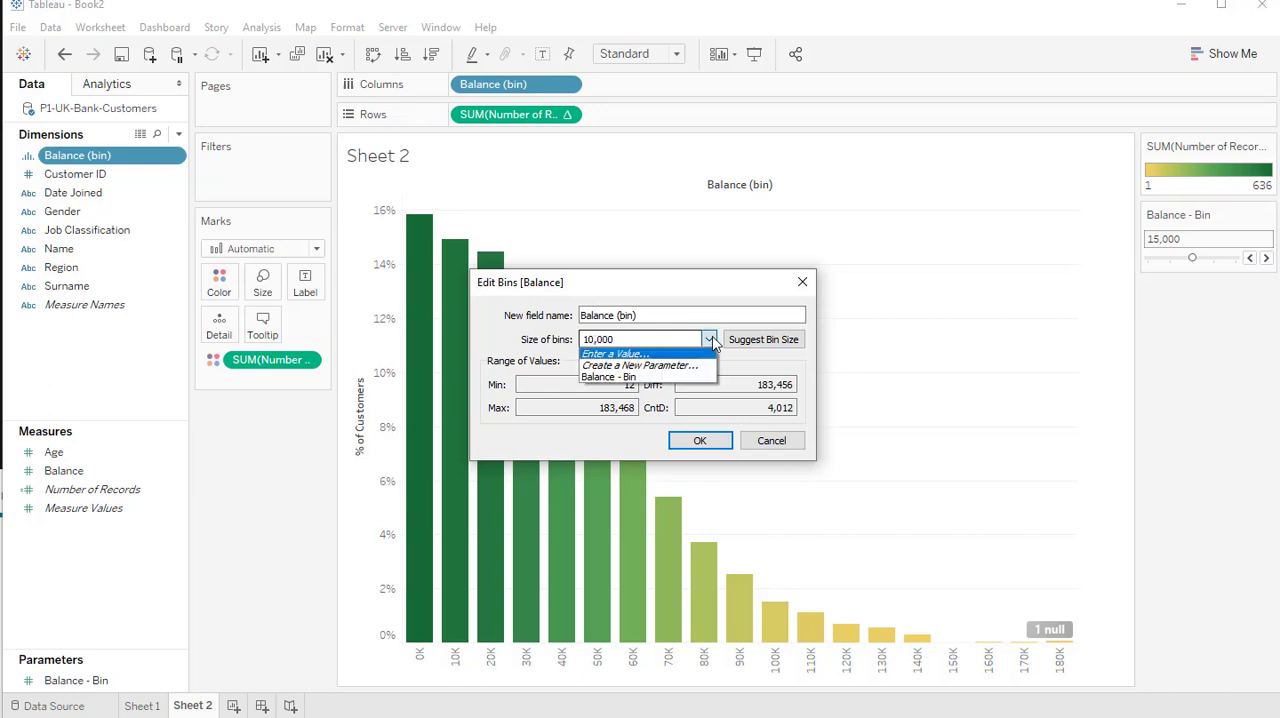
left_click(643, 378)
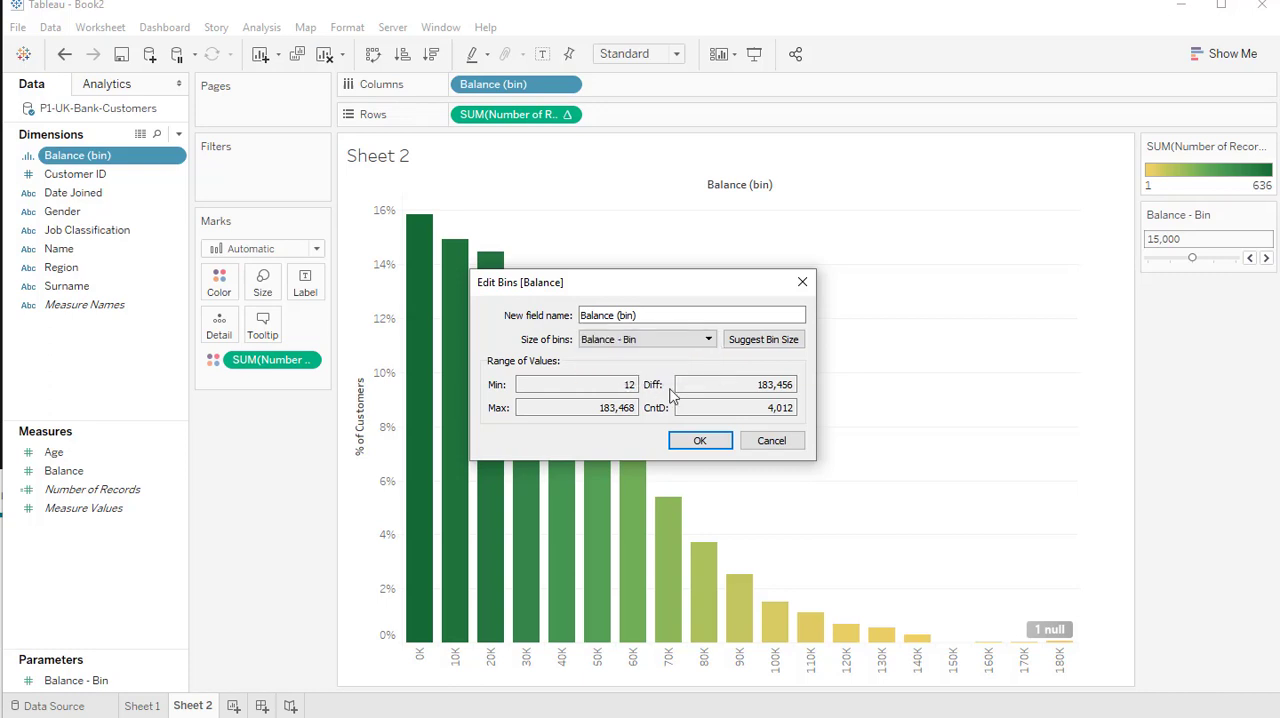
left_click(708, 440)
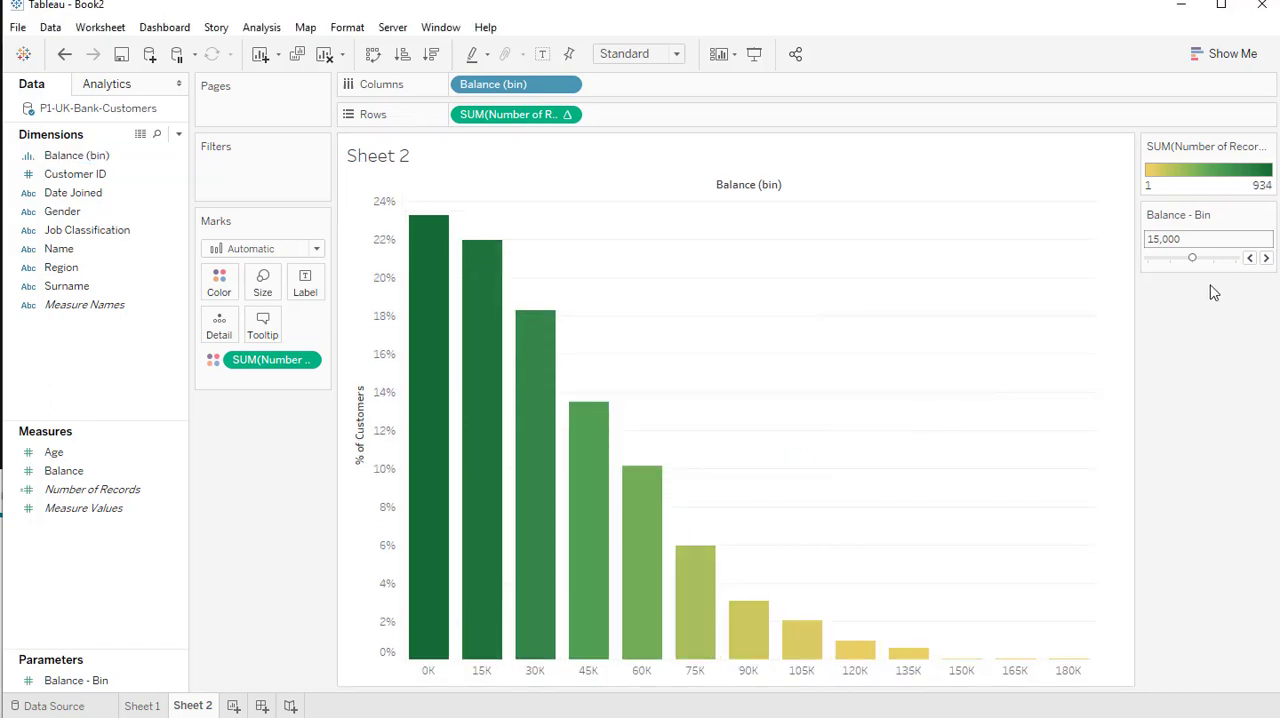
Test the histogram's bin sizes by stepping the Balance - Bin parameter up to 25,000 and back down to 5,000
left_click(1267, 258)
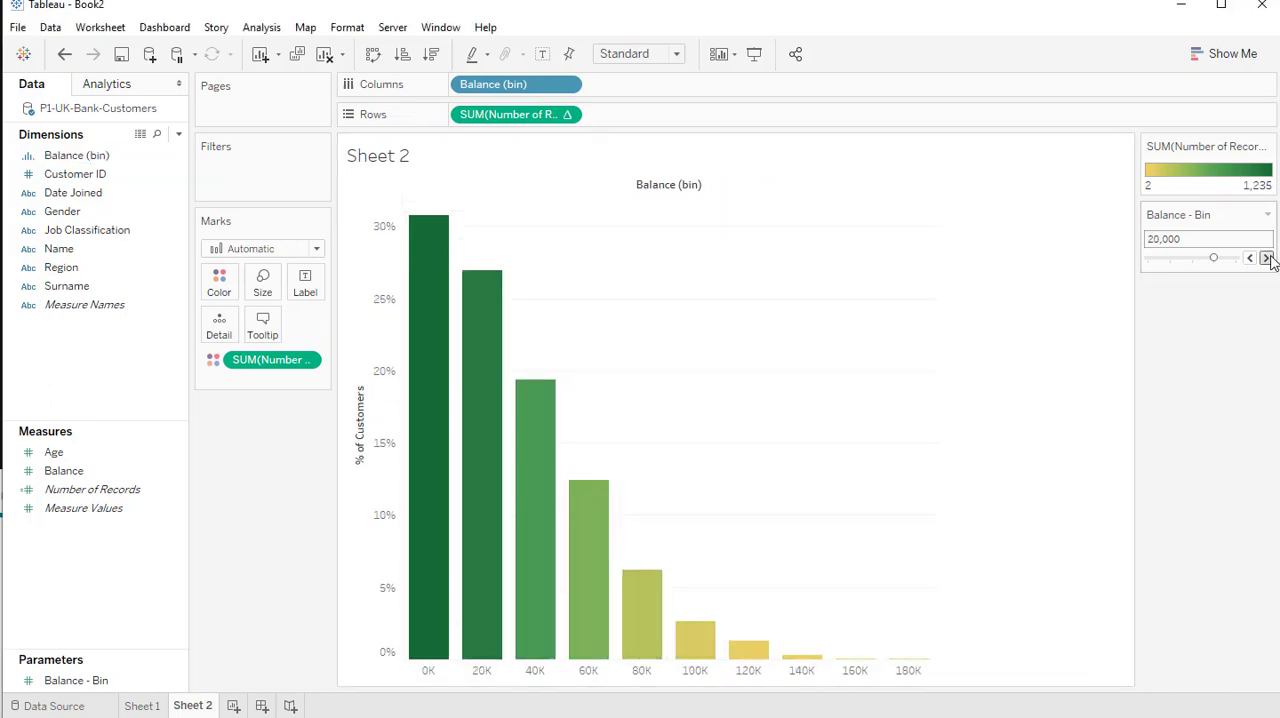
left_click(1267, 258)
left_click(1250, 258)
left_click(1250, 258)
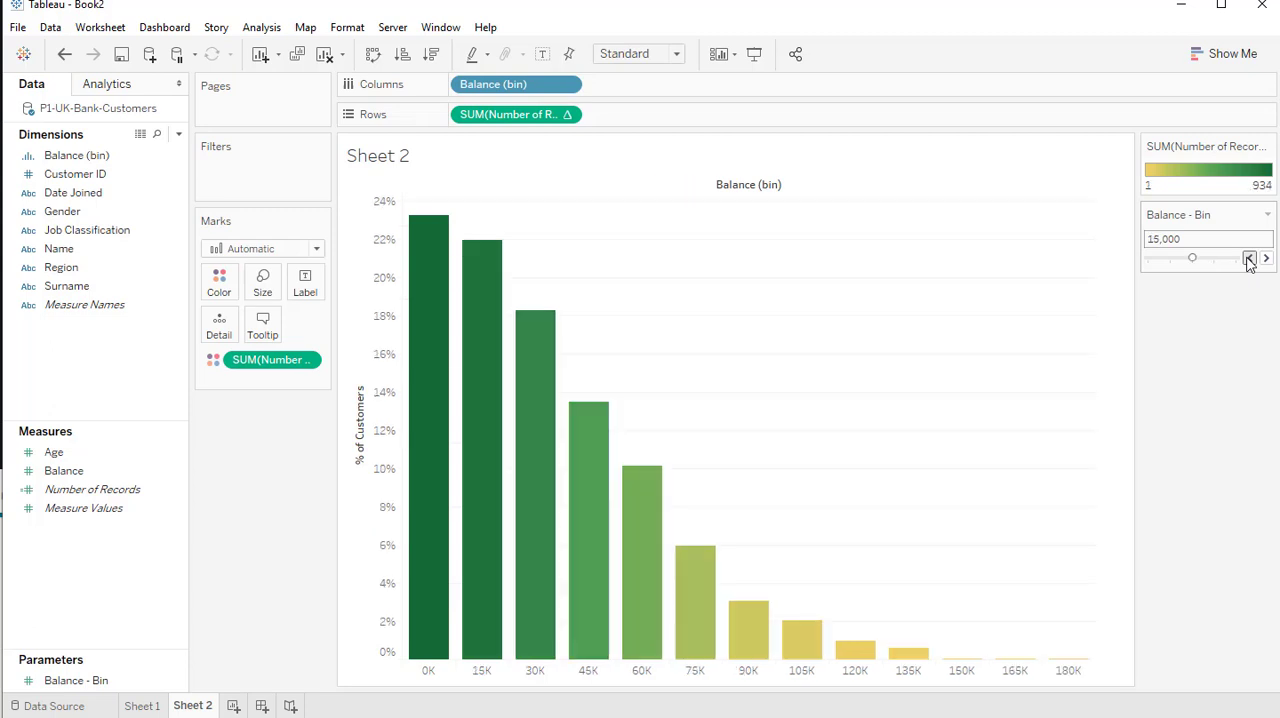
left_click(1250, 258)
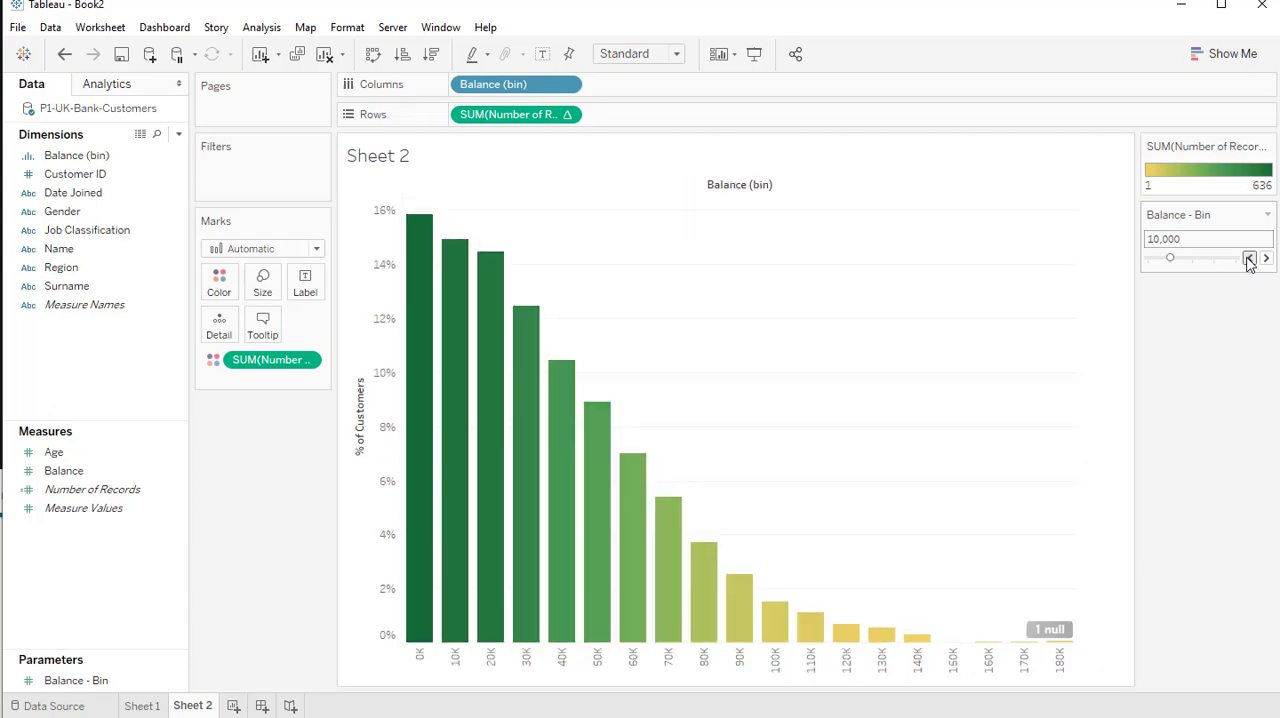
left_click(1250, 258)
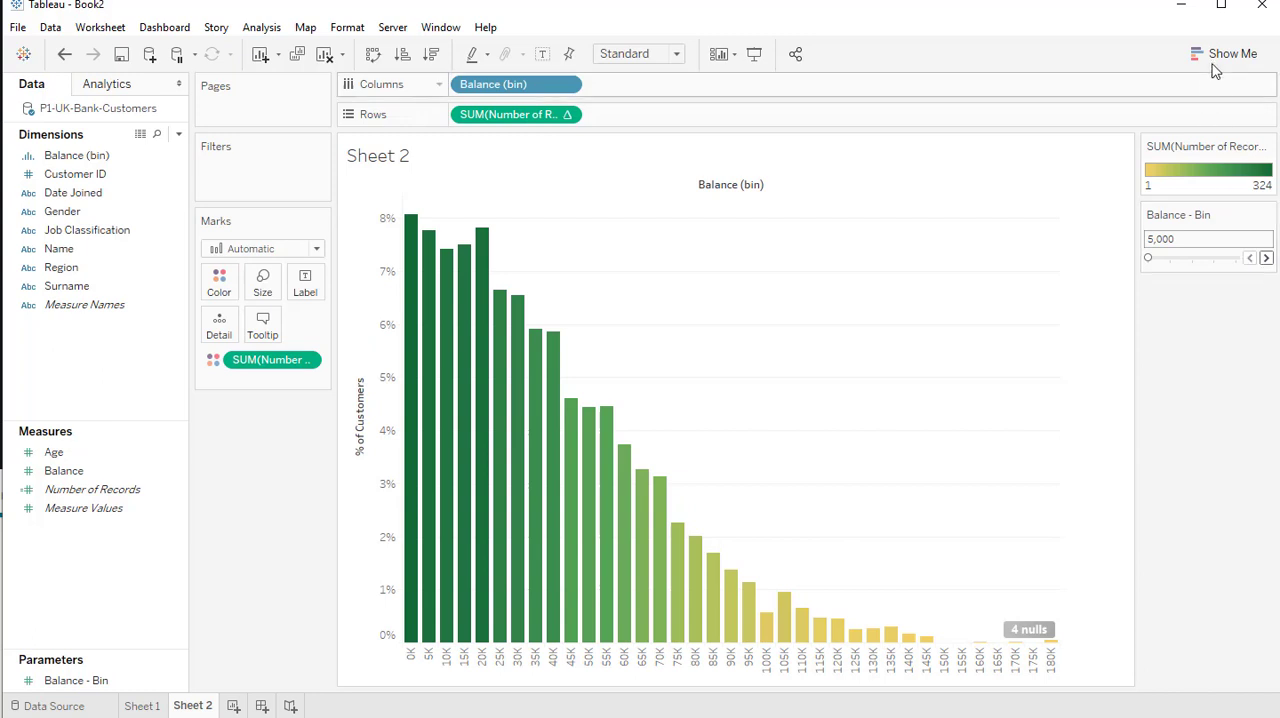